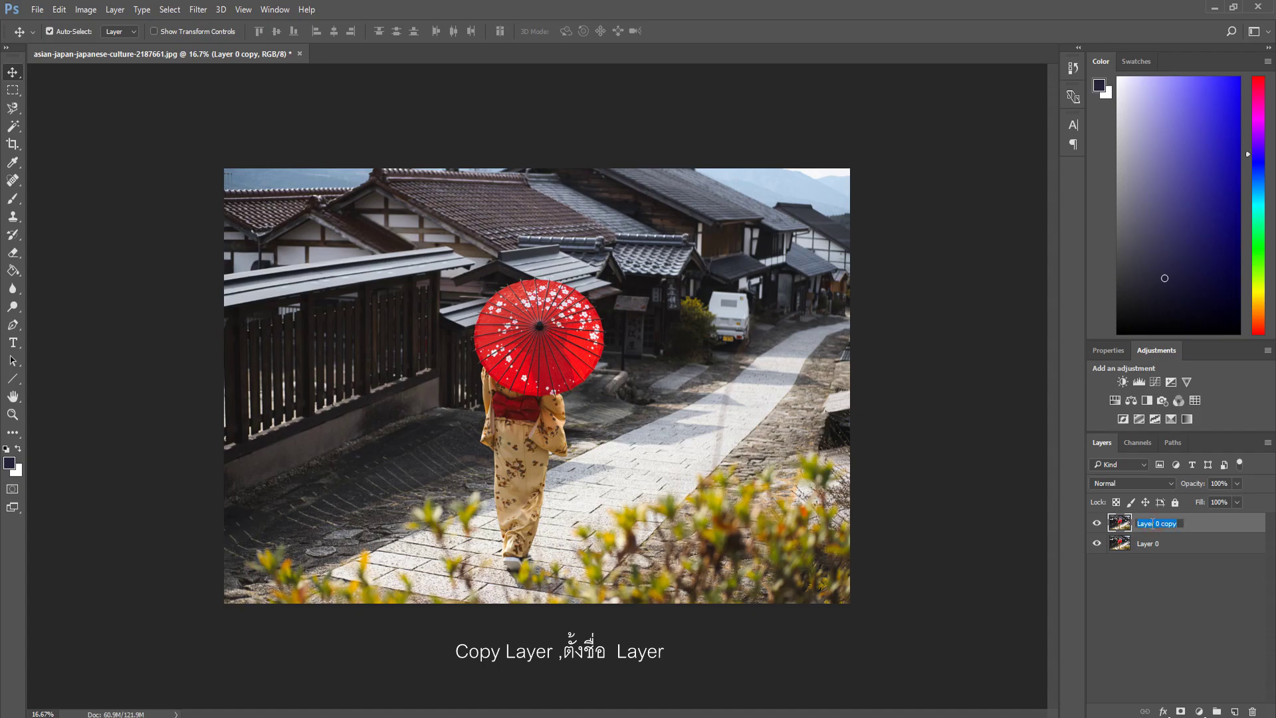
- Rename the duplicated layer as แก้ไข, hide Layer 0, and make แก้ไข the active layer
text(cd)
key(Return)
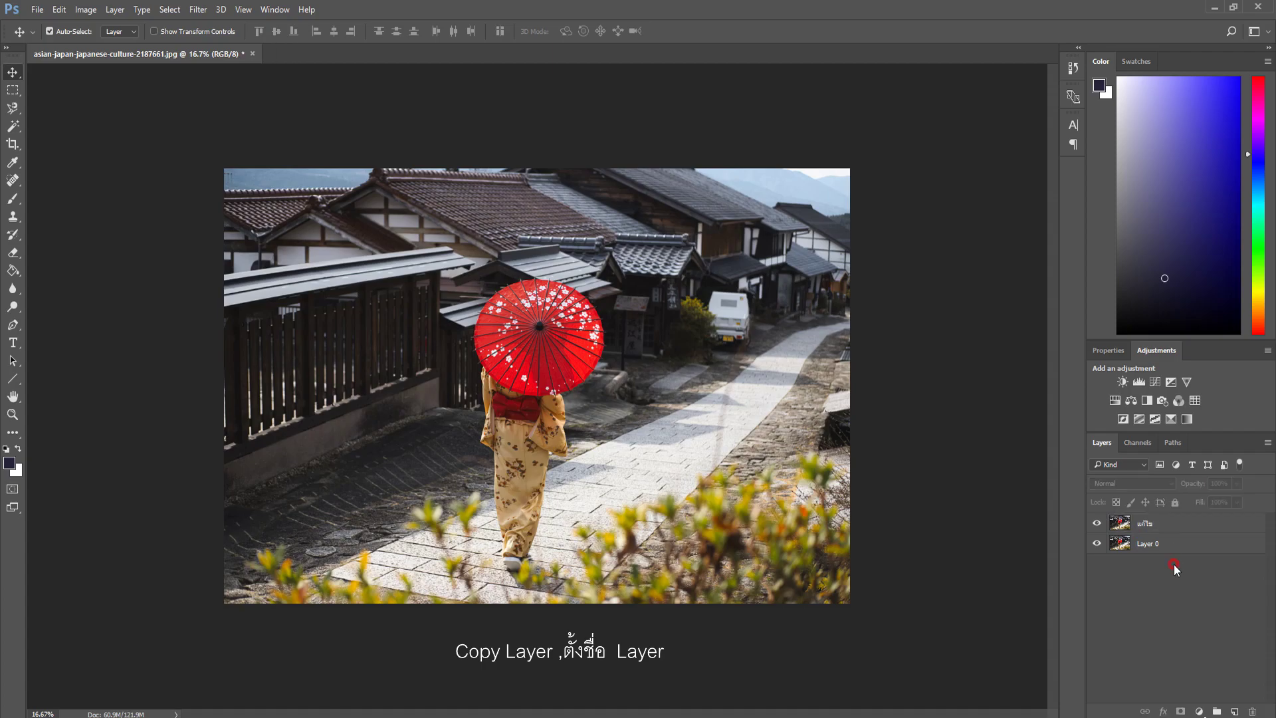
click(1096, 543)
click(1149, 543)
click(1149, 523)
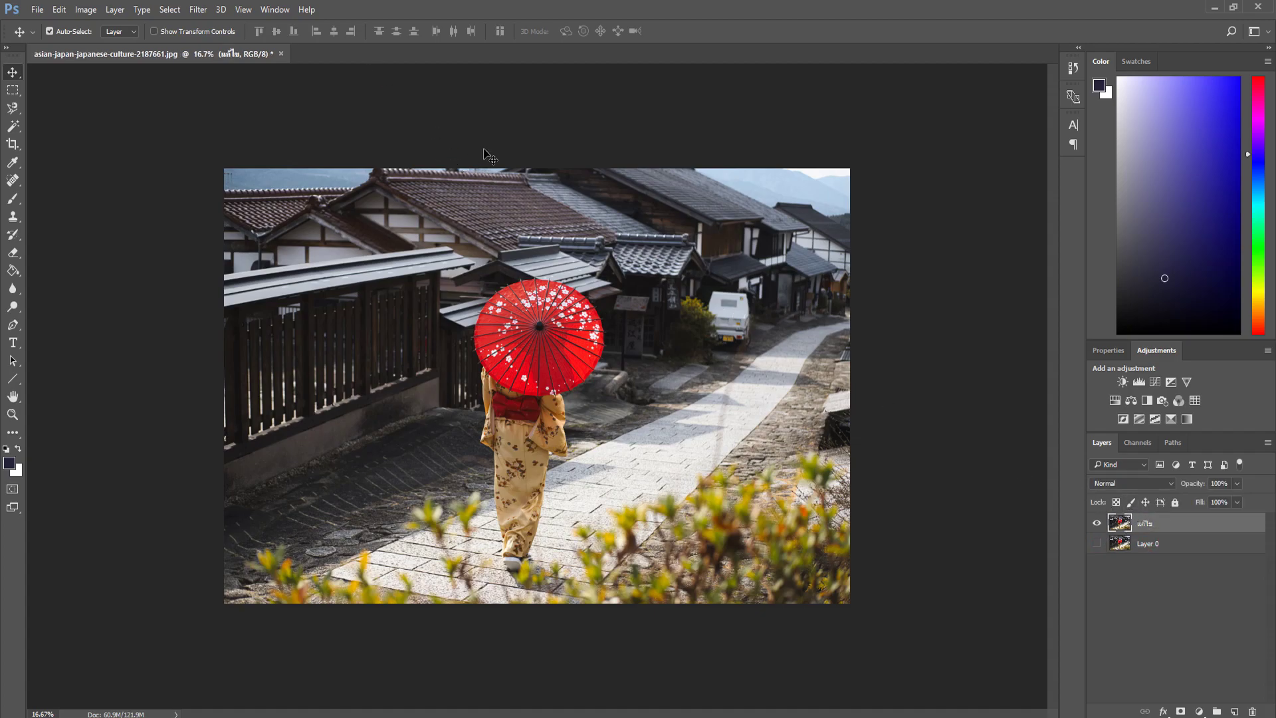
- Start a Polygonal Lasso outline at the woman's shoe and trace up the left edge of the kimono to the sleeve's lower corner
click(13, 109)
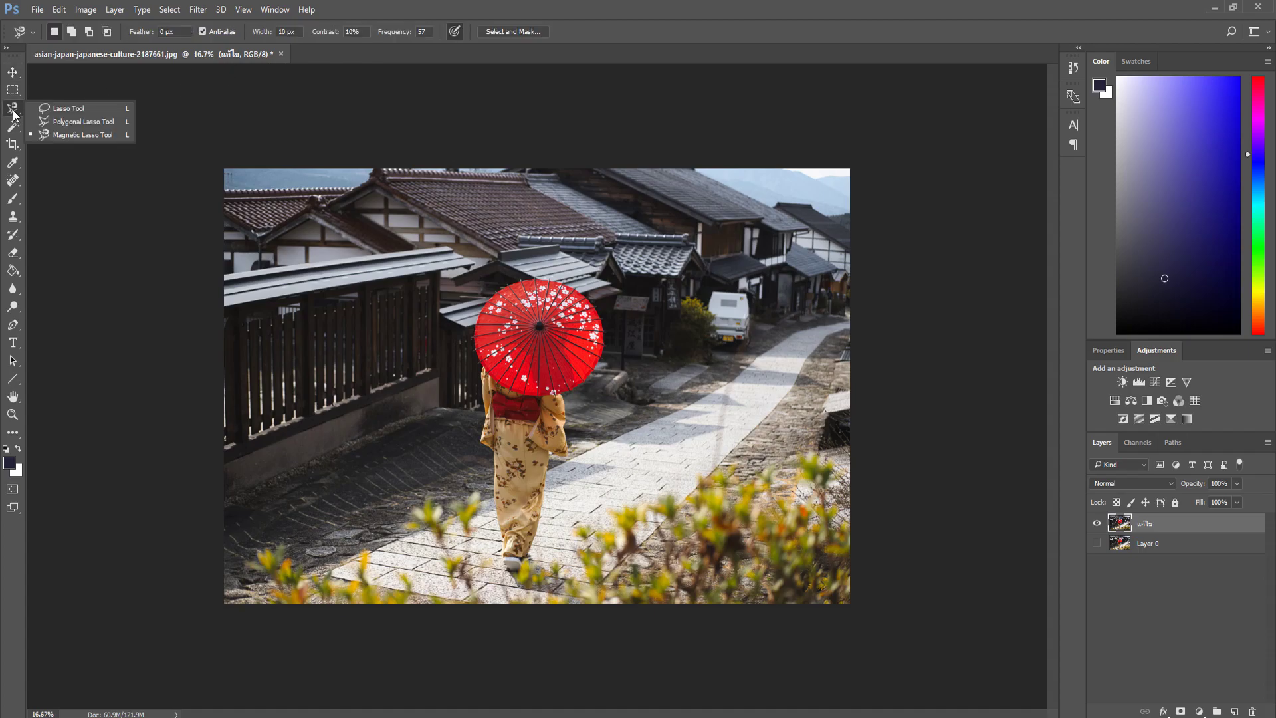
click(44, 124)
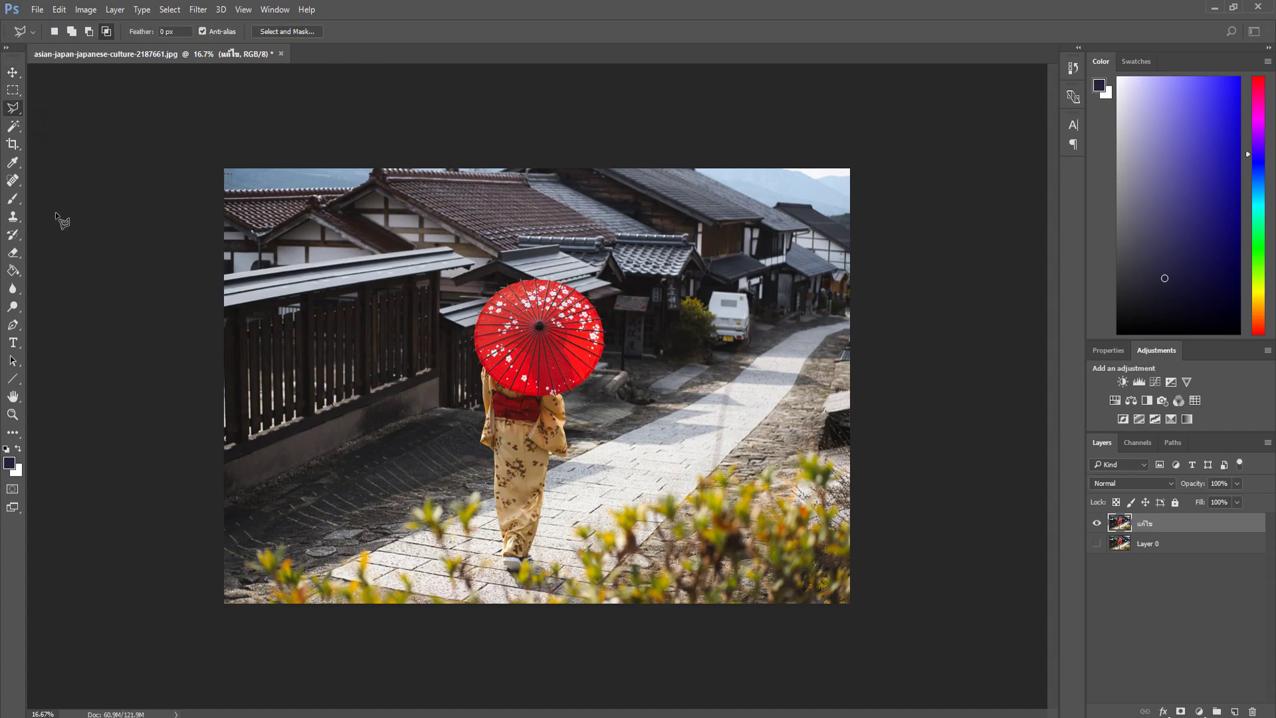
click(12, 414)
click(519, 452)
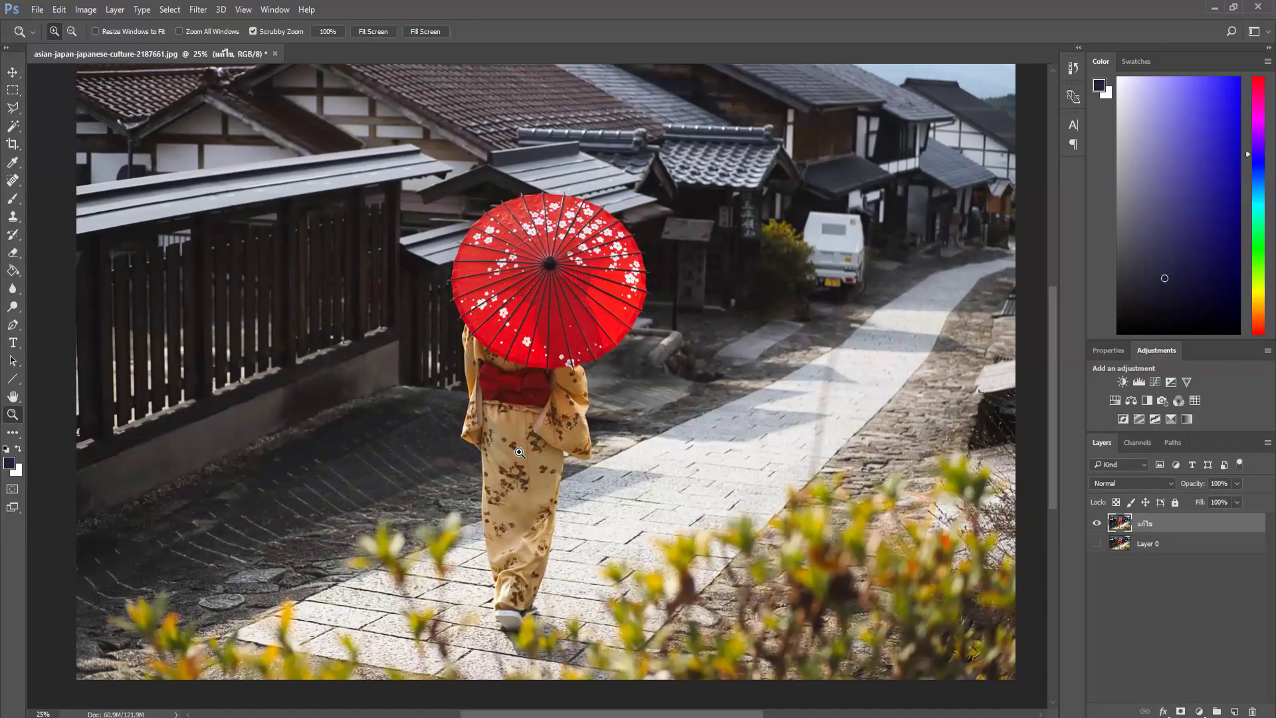
click(519, 452)
click(519, 452)
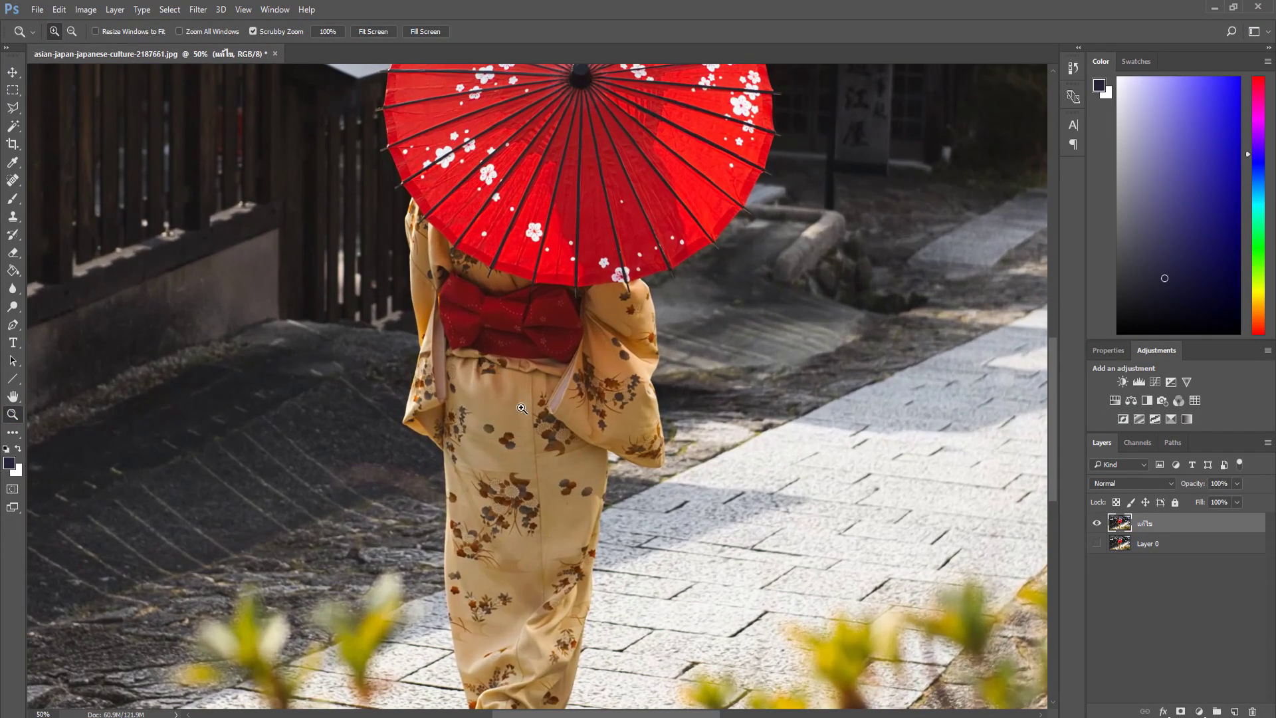
scroll(525, 398, down, 2)
scroll(526, 385, down, 4)
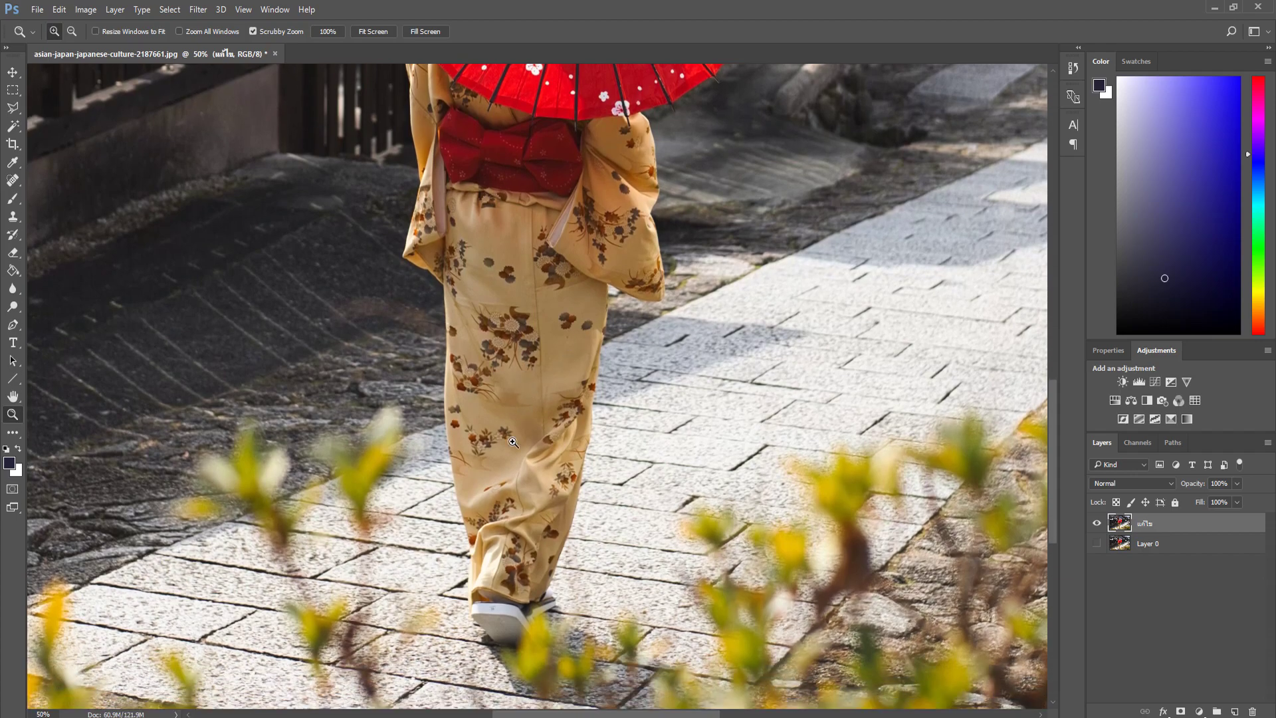
click(13, 107)
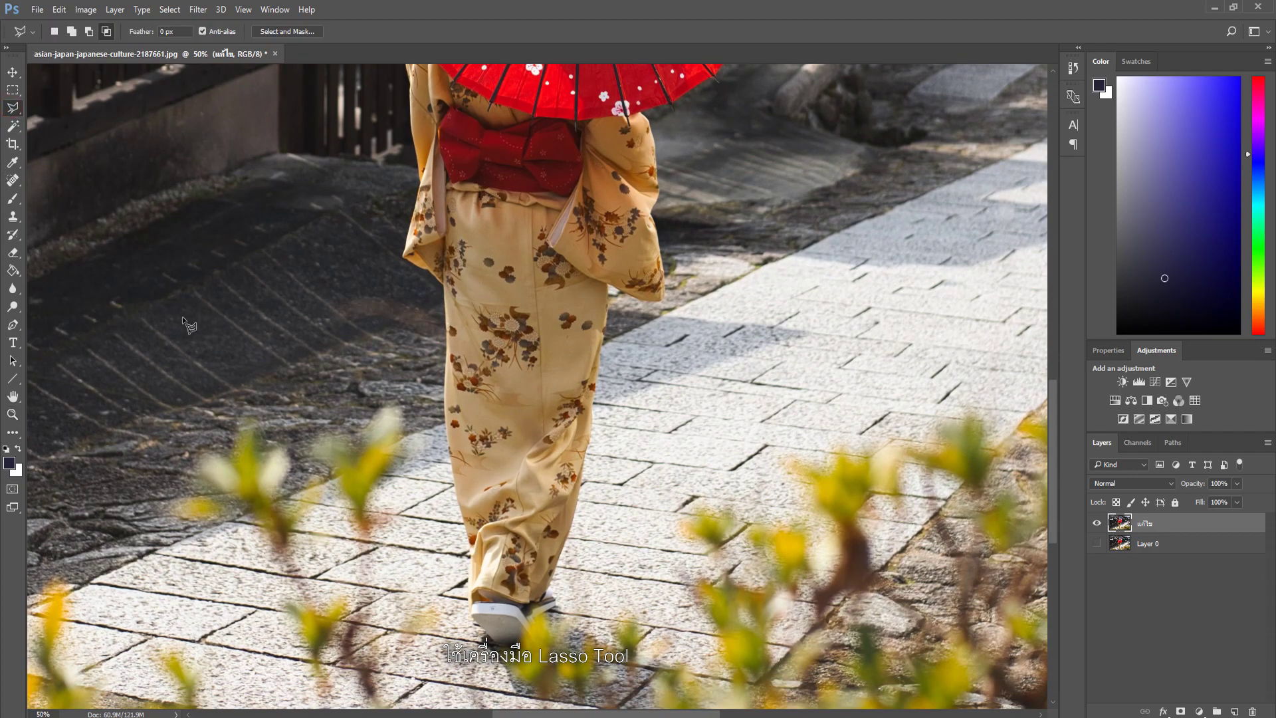
click(492, 640)
click(470, 602)
click(469, 557)
click(466, 536)
click(456, 486)
click(444, 364)
click(445, 287)
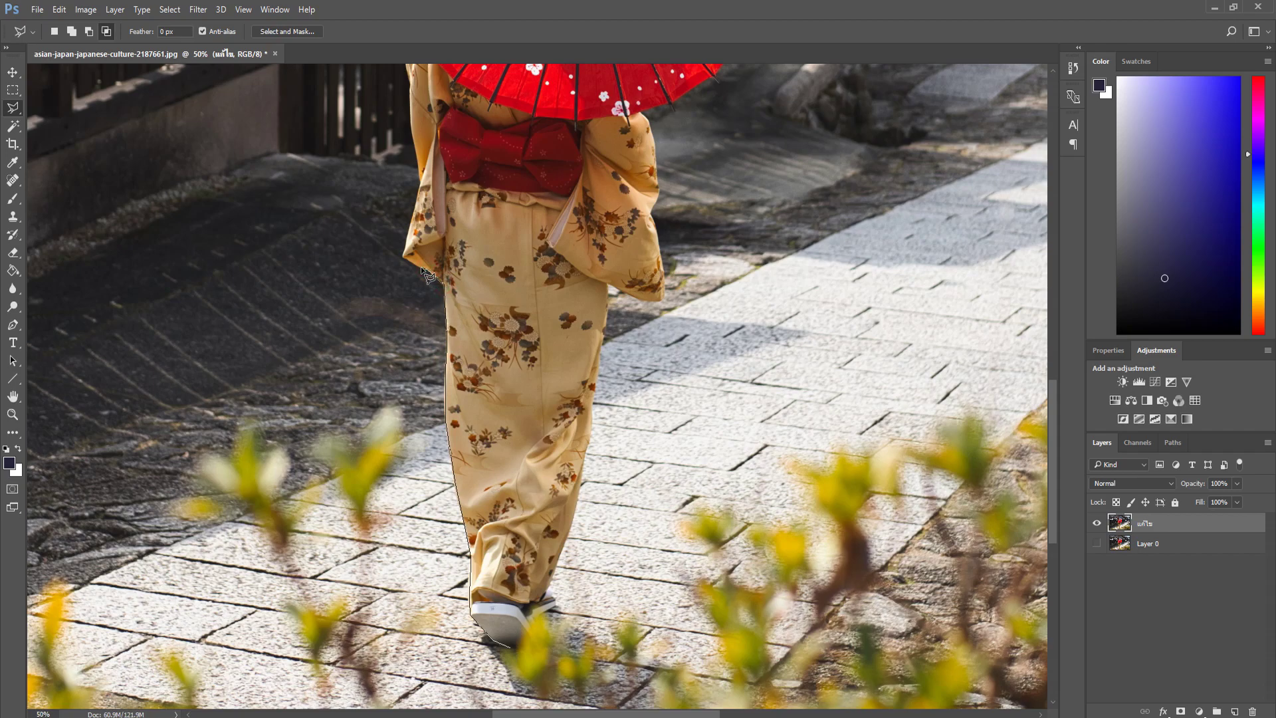
click(402, 256)
- Continue the Polygonal Lasso outline up the left sleeve and around the red umbrella to where it meets the right sleeve
scroll(425, 185, up, 5)
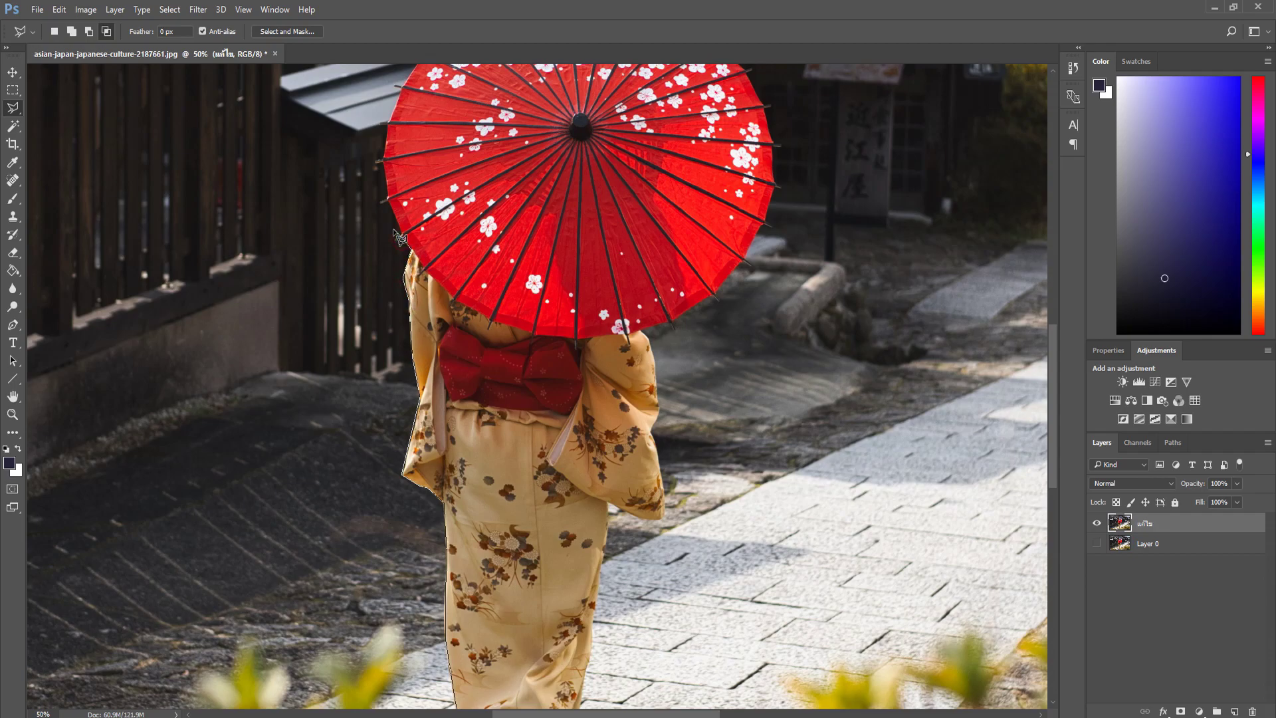
click(384, 200)
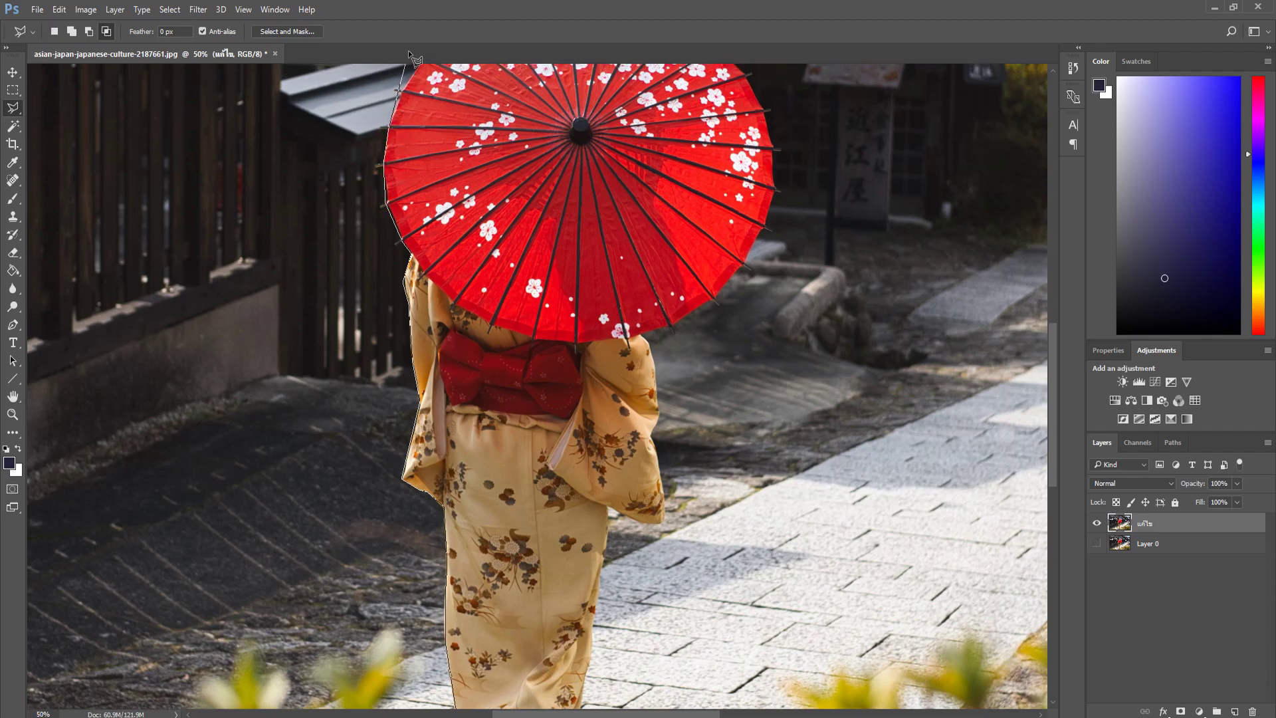
scroll(388, 123, up, 3)
click(405, 225)
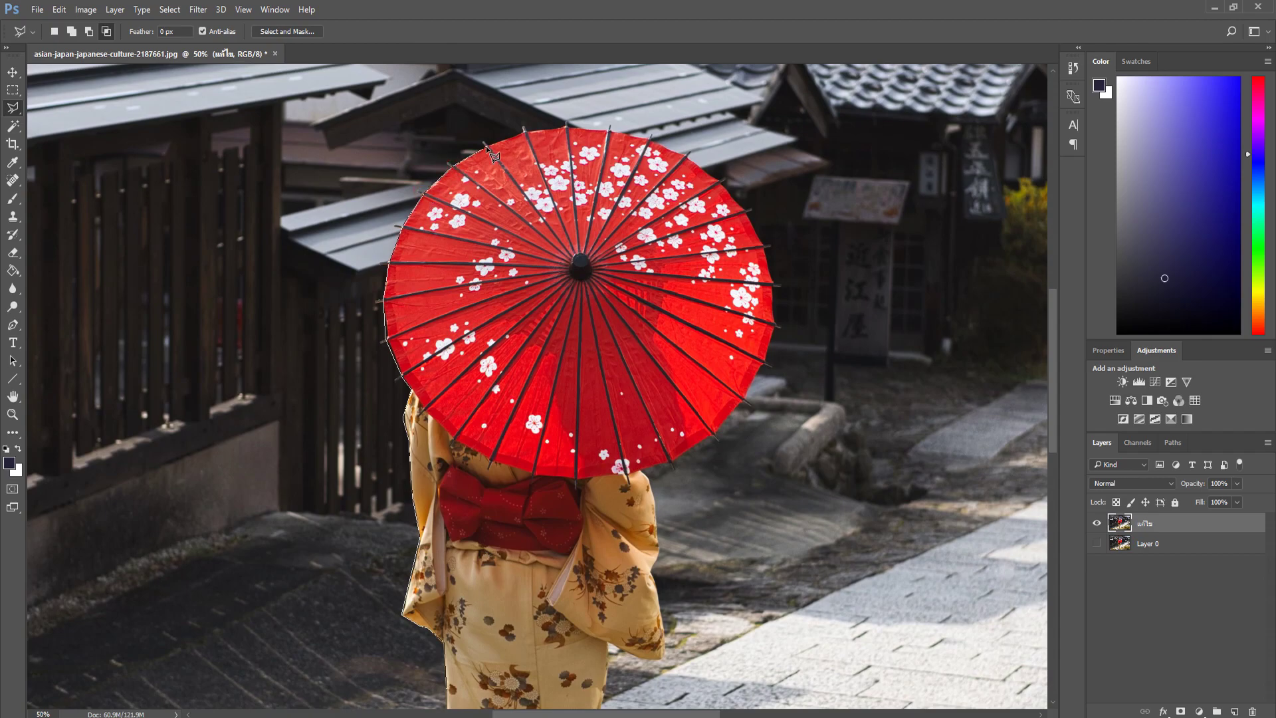
click(565, 124)
click(608, 129)
click(774, 287)
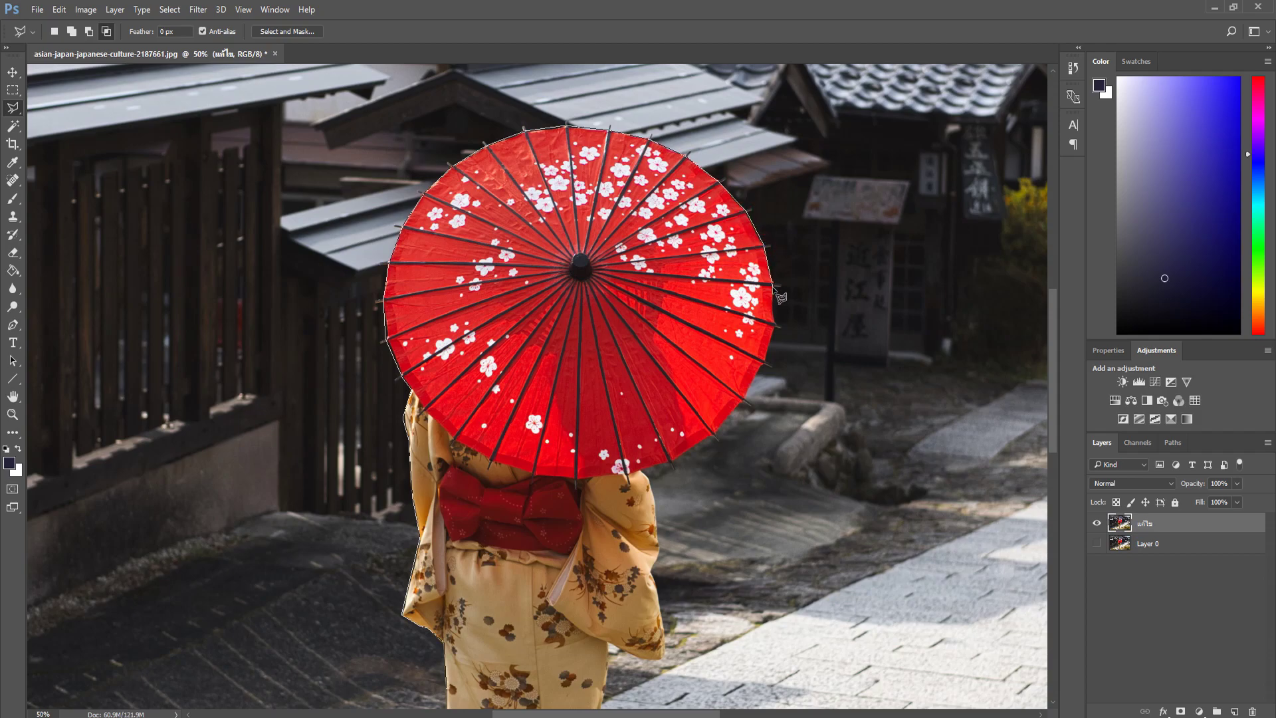
click(774, 326)
click(745, 397)
click(715, 434)
click(648, 470)
- Trace the right sleeve and kimono edge down to the shoes and close the Polygonal Lasso selection around the woman
click(656, 563)
click(663, 619)
click(662, 660)
click(609, 657)
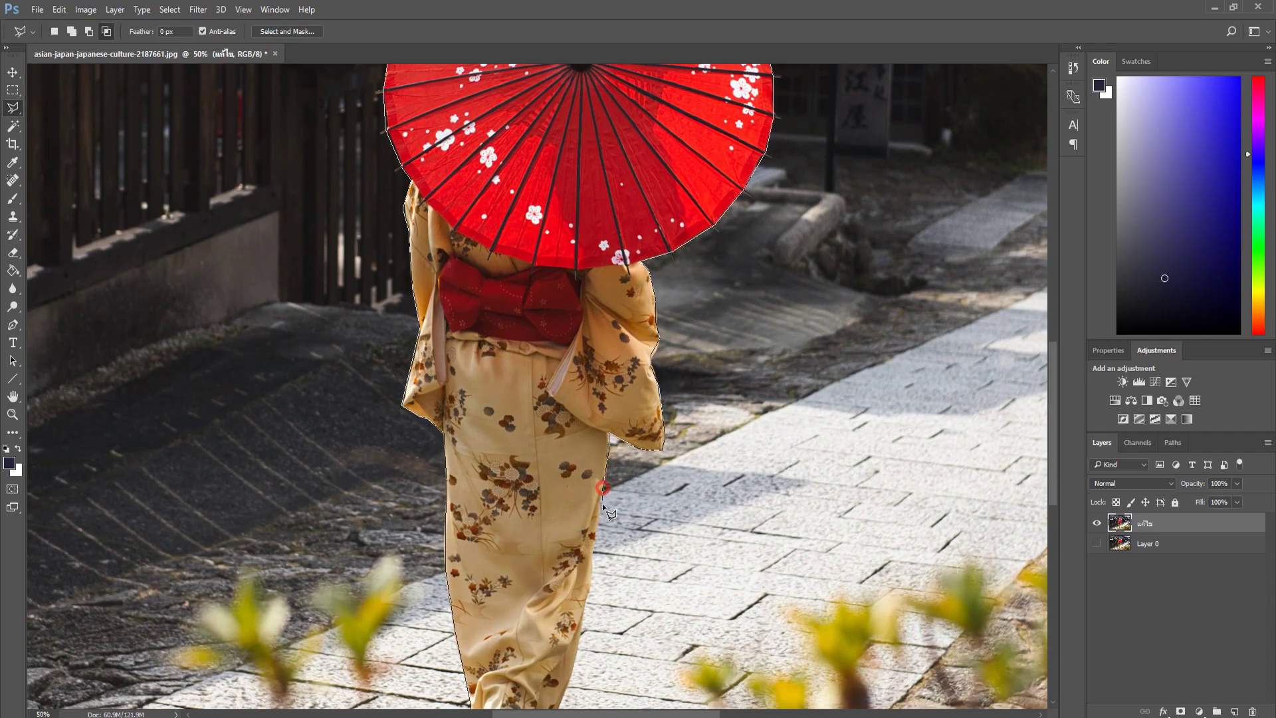
click(591, 590)
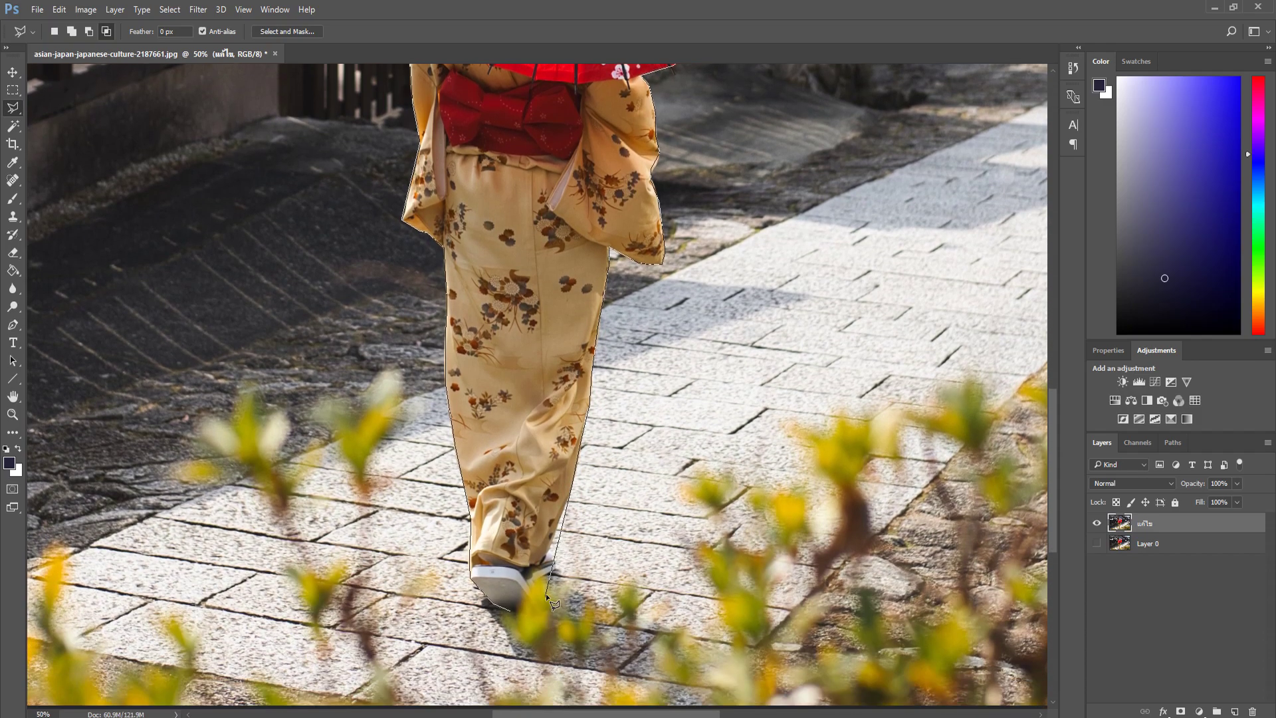
click(547, 559)
double_click(509, 610)
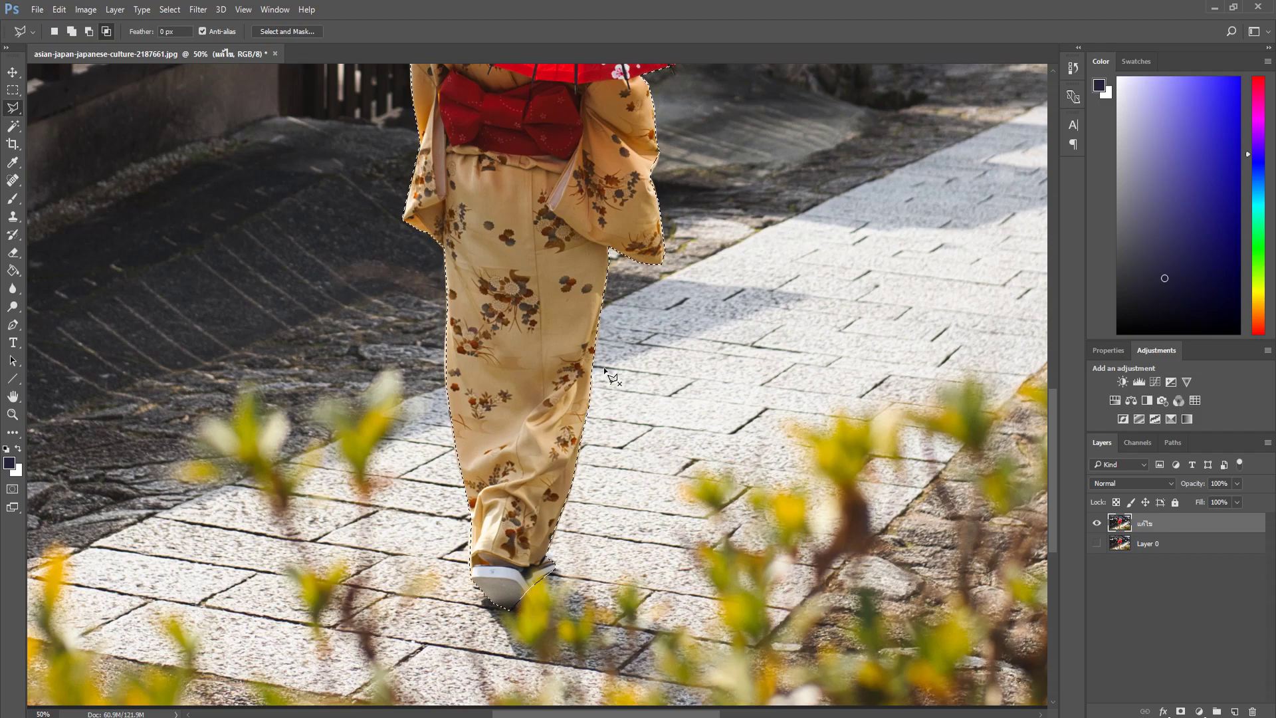
- Invert the selection so that the background around the woman and umbrella is selected
key(z)
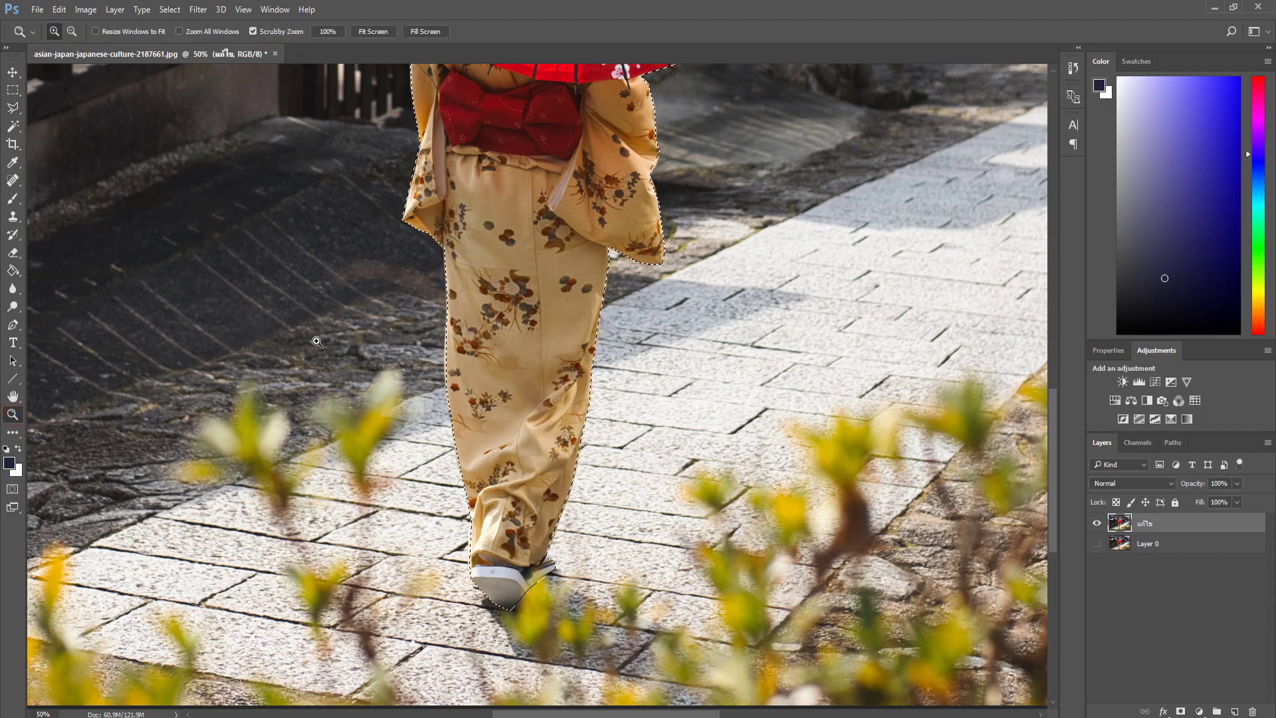
click(525, 309)
right_click(427, 221)
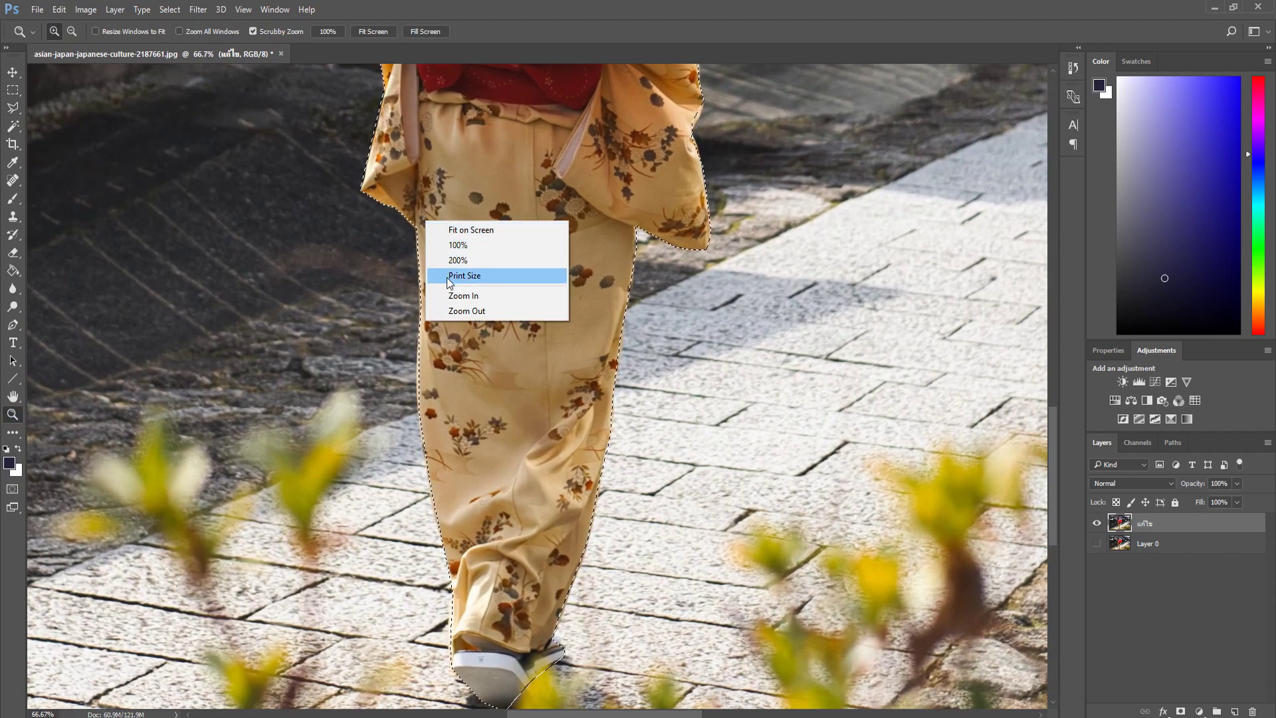
click(468, 310)
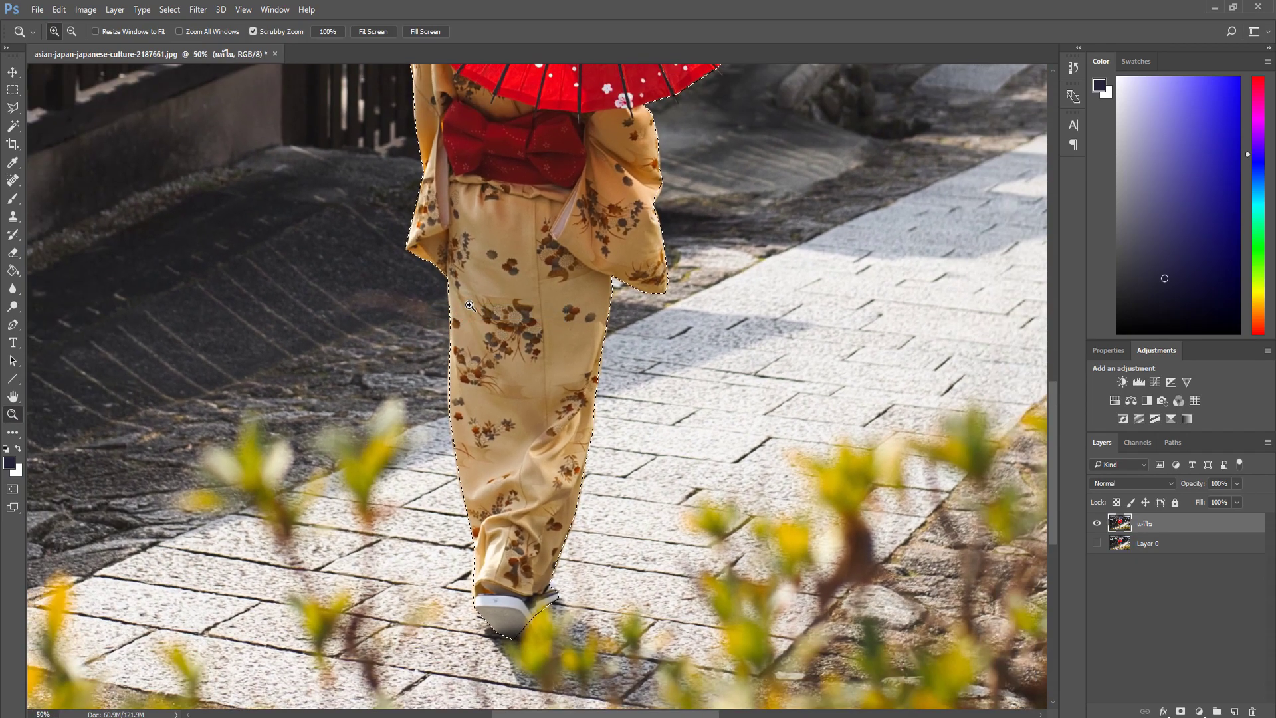
right_click(469, 305)
click(504, 392)
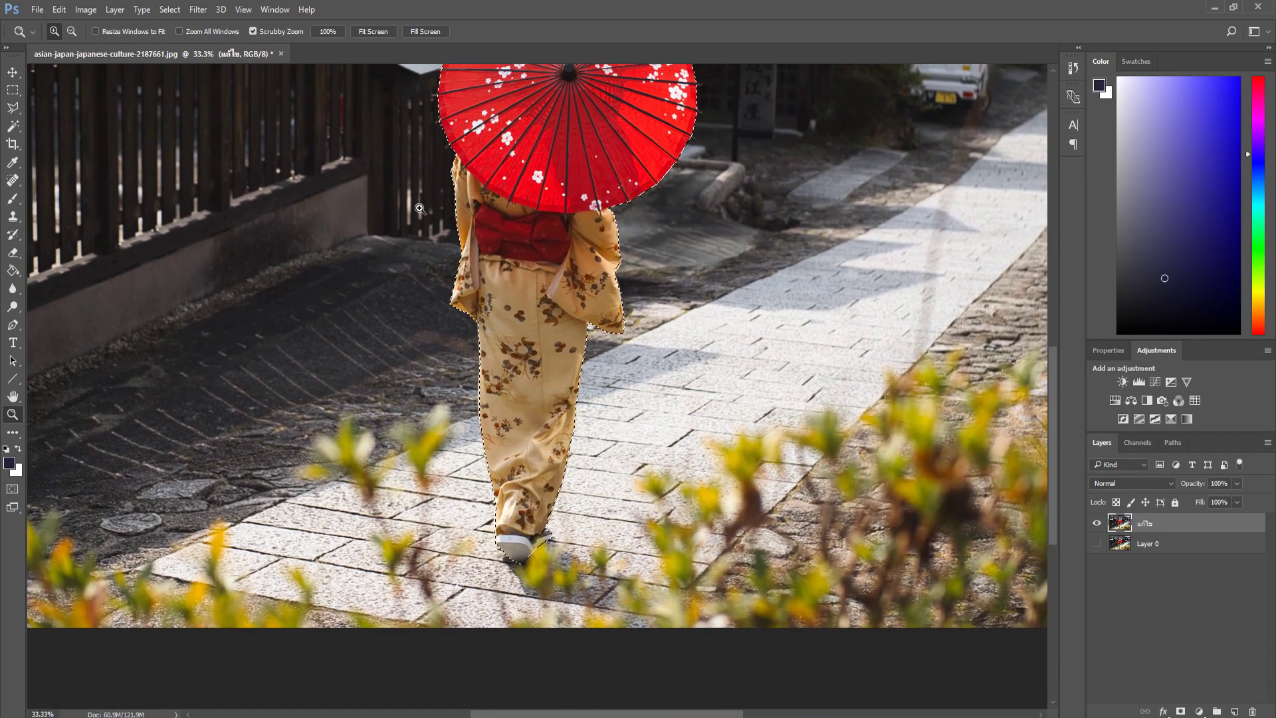
scroll(419, 209, up, 3)
alt+click(635, 339)
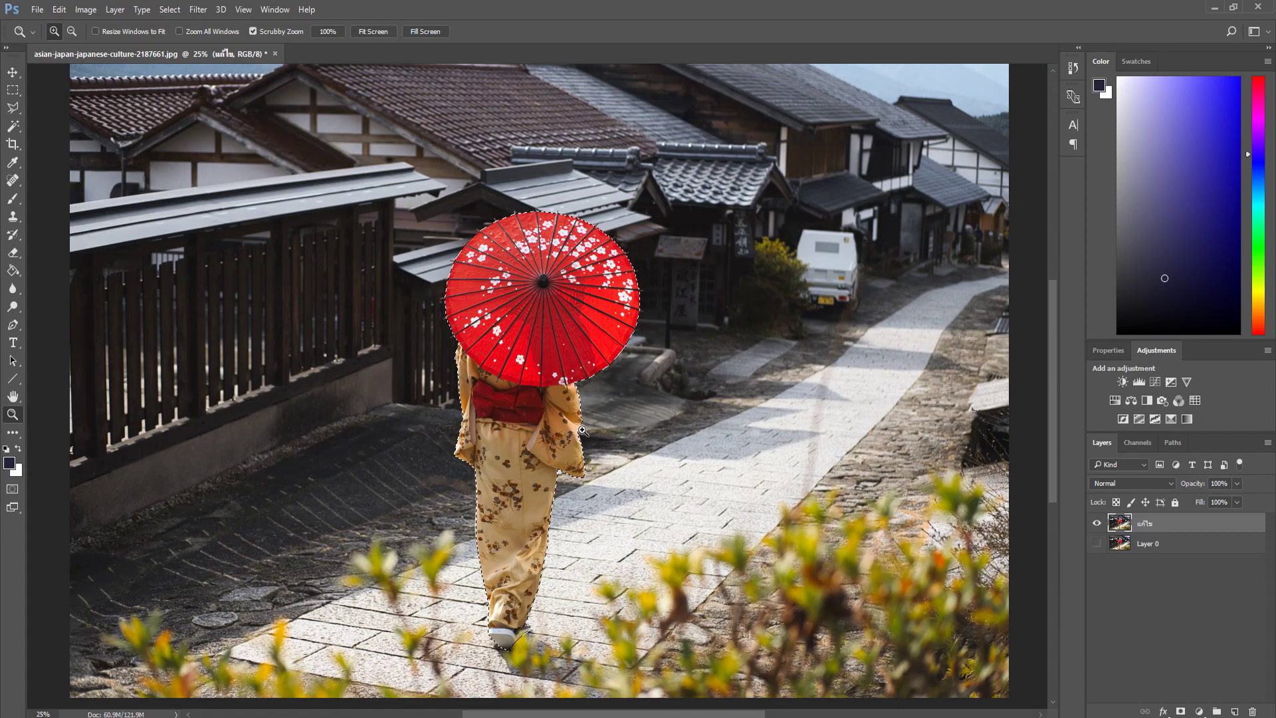
click(170, 9)
click(178, 60)
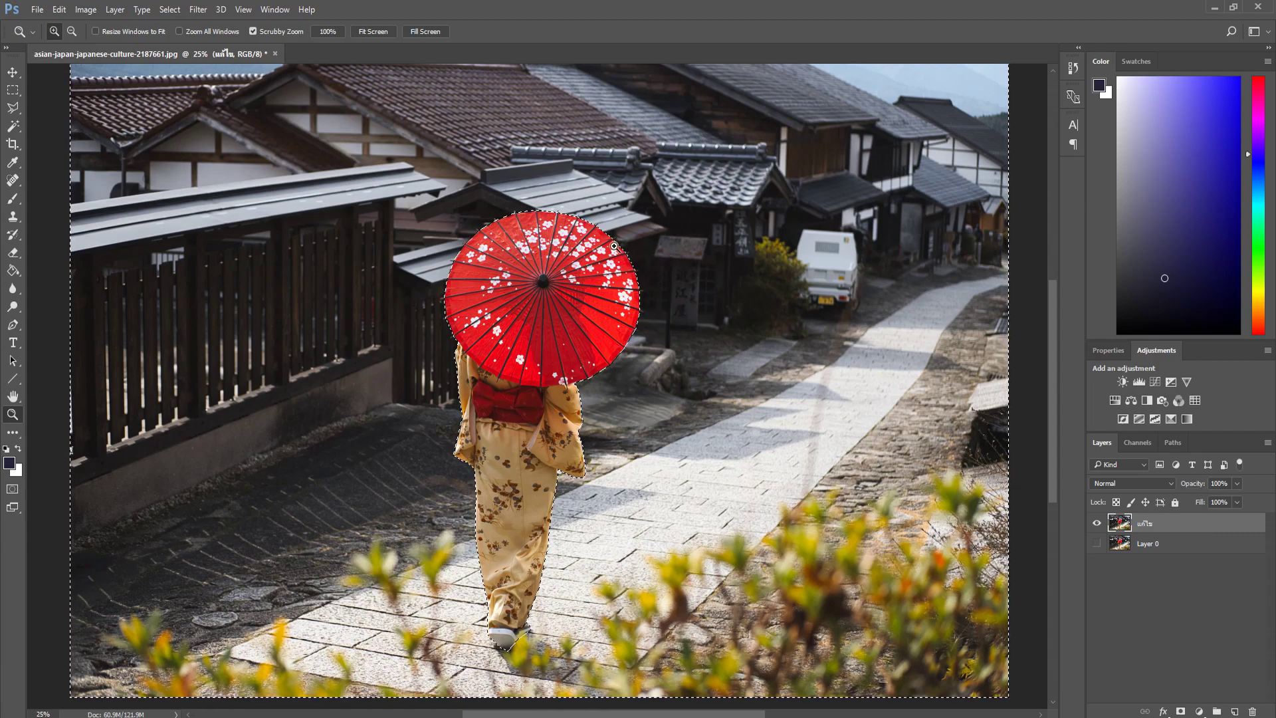
- Open Gaussian Blur for the selected background and try radii of 585.5 and 0.1 pixels
click(192, 11)
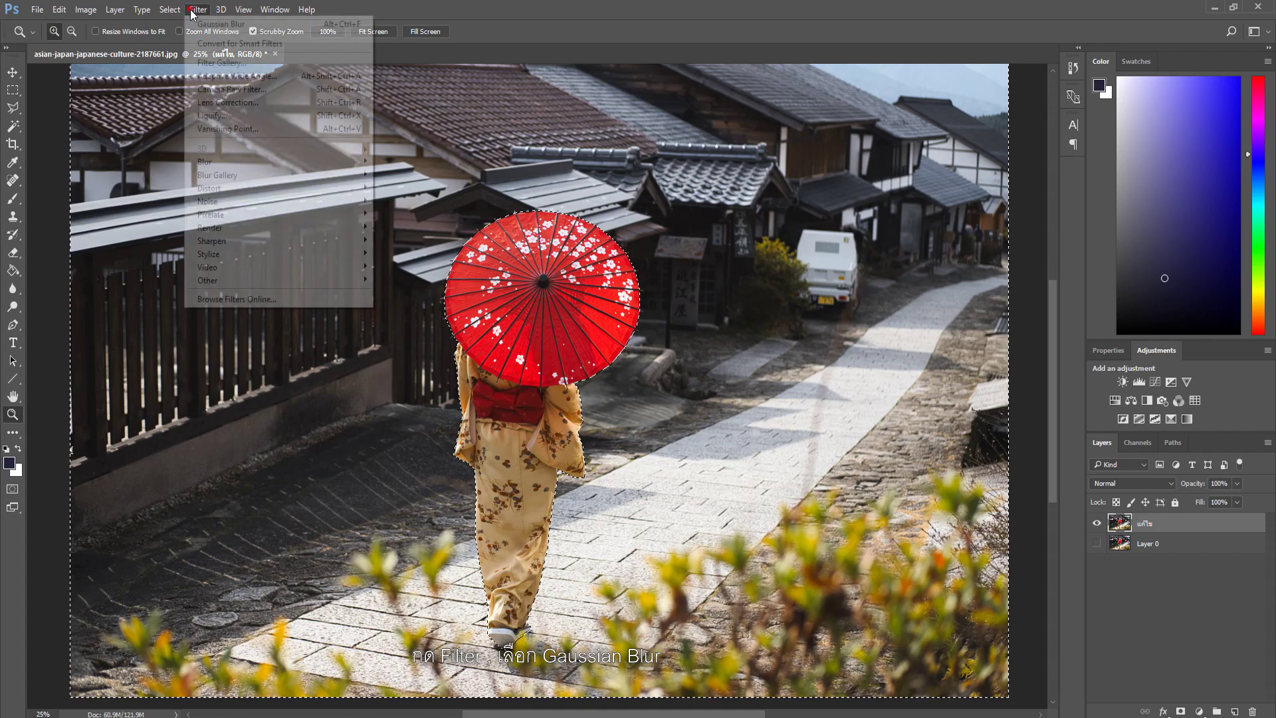
click(255, 164)
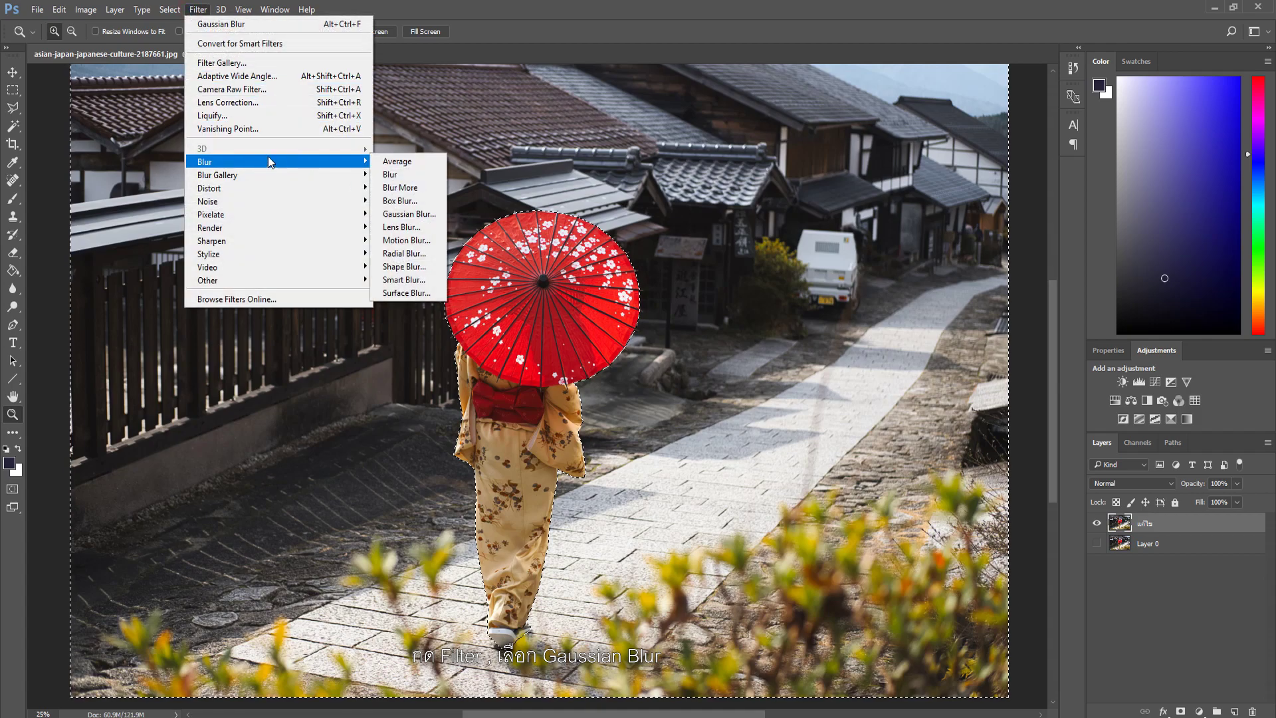
click(393, 216)
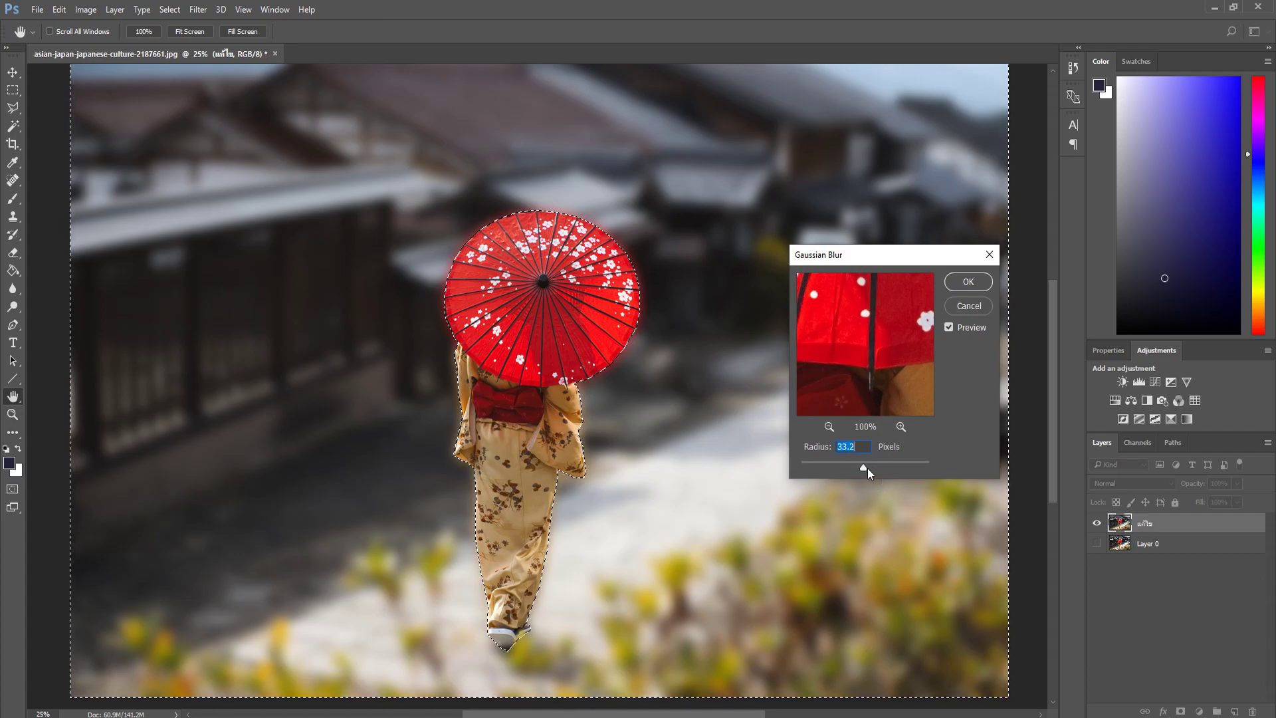
drag(863, 468, 917, 467)
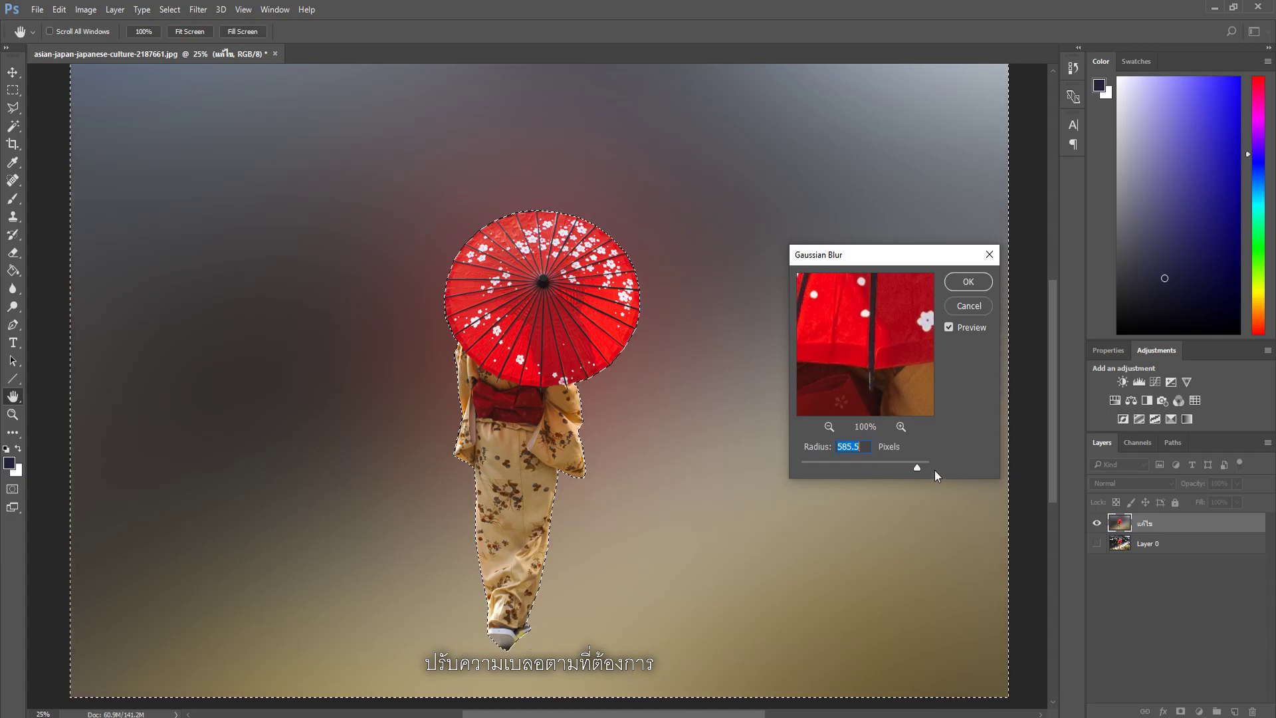
drag(917, 467, 784, 472)
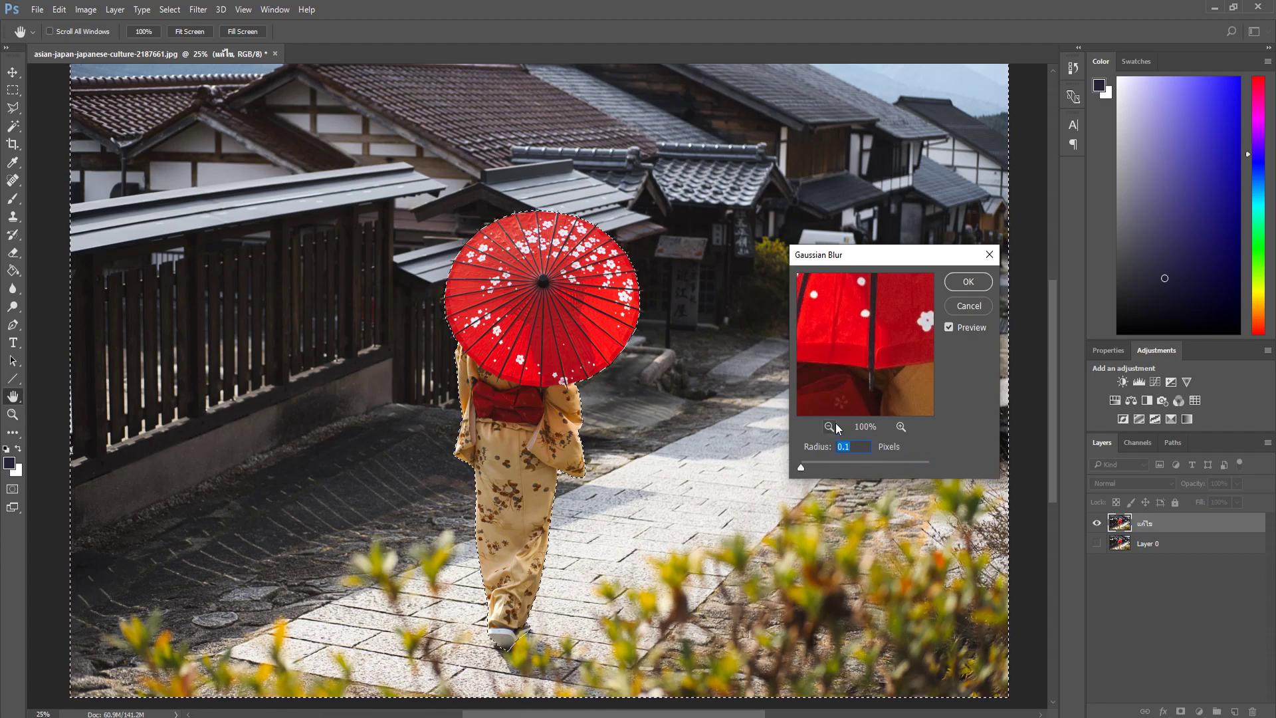
- Zoom and pan the Gaussian Blur preview, ending at 6%, to examine the woman together with the surrounding scene
click(833, 424)
click(833, 423)
click(833, 424)
click(833, 424)
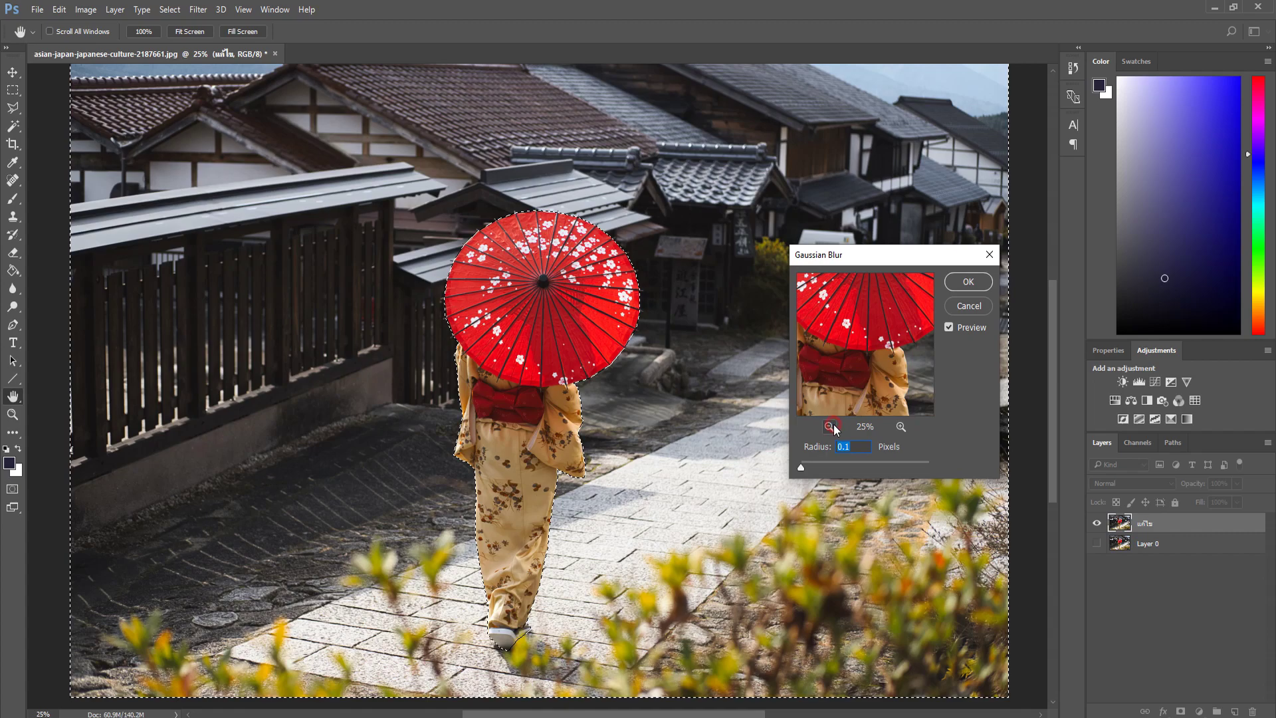
click(833, 424)
drag(864, 368, 862, 290)
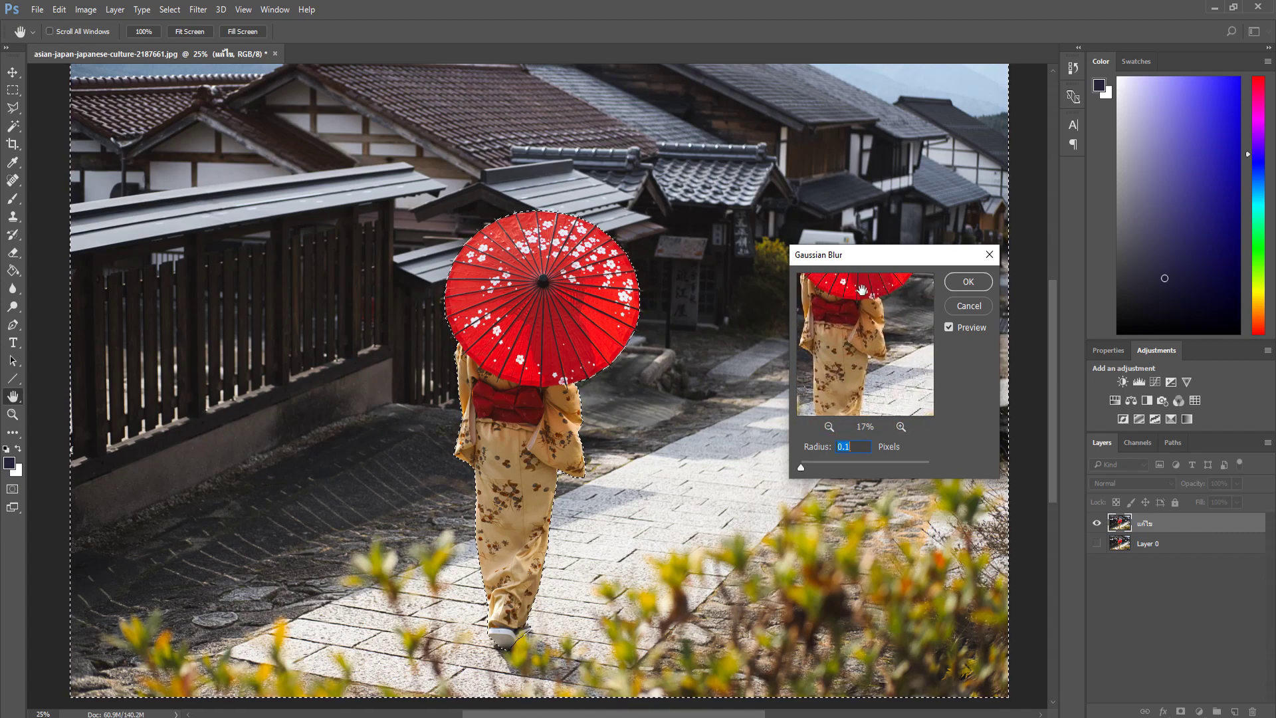
click(830, 426)
click(830, 426)
mouse_move(840, 397)
mouse_down()
mouse_move(861, 422)
mouse_move(834, 414)
mouse_up()
click(899, 427)
click(900, 426)
click(899, 426)
drag(873, 329, 870, 348)
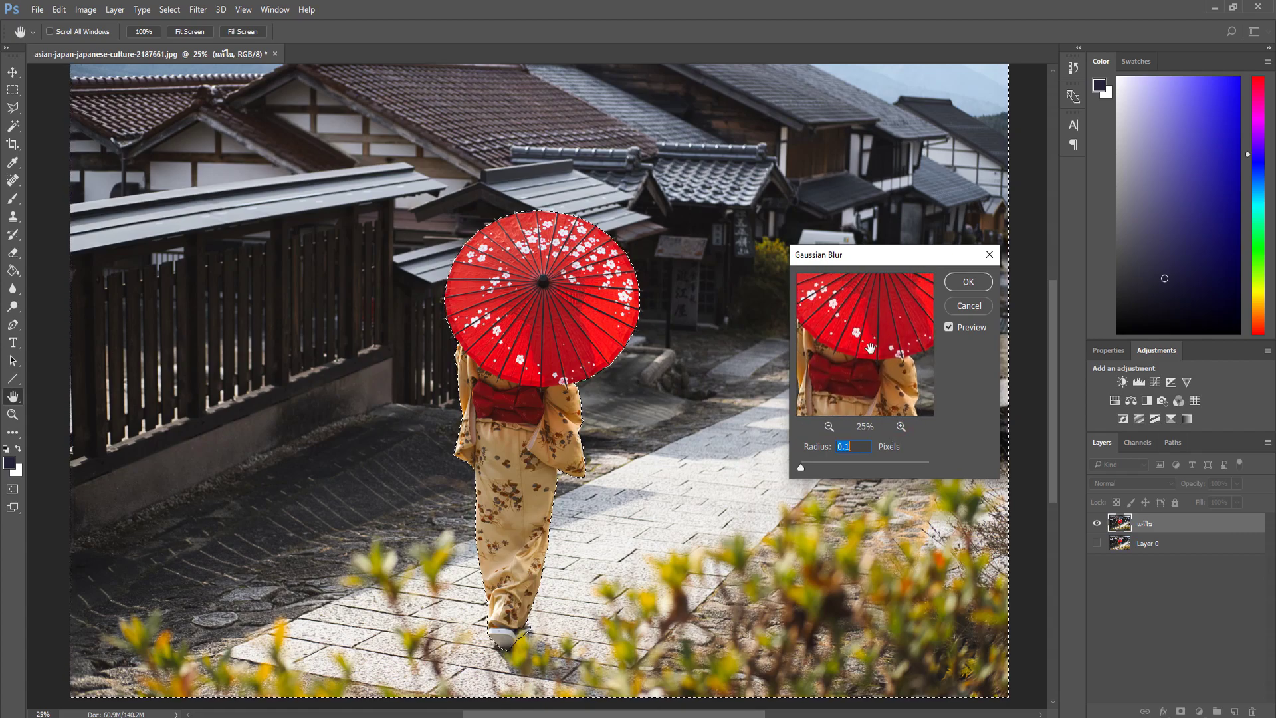
click(830, 427)
click(830, 428)
click(830, 427)
click(830, 427)
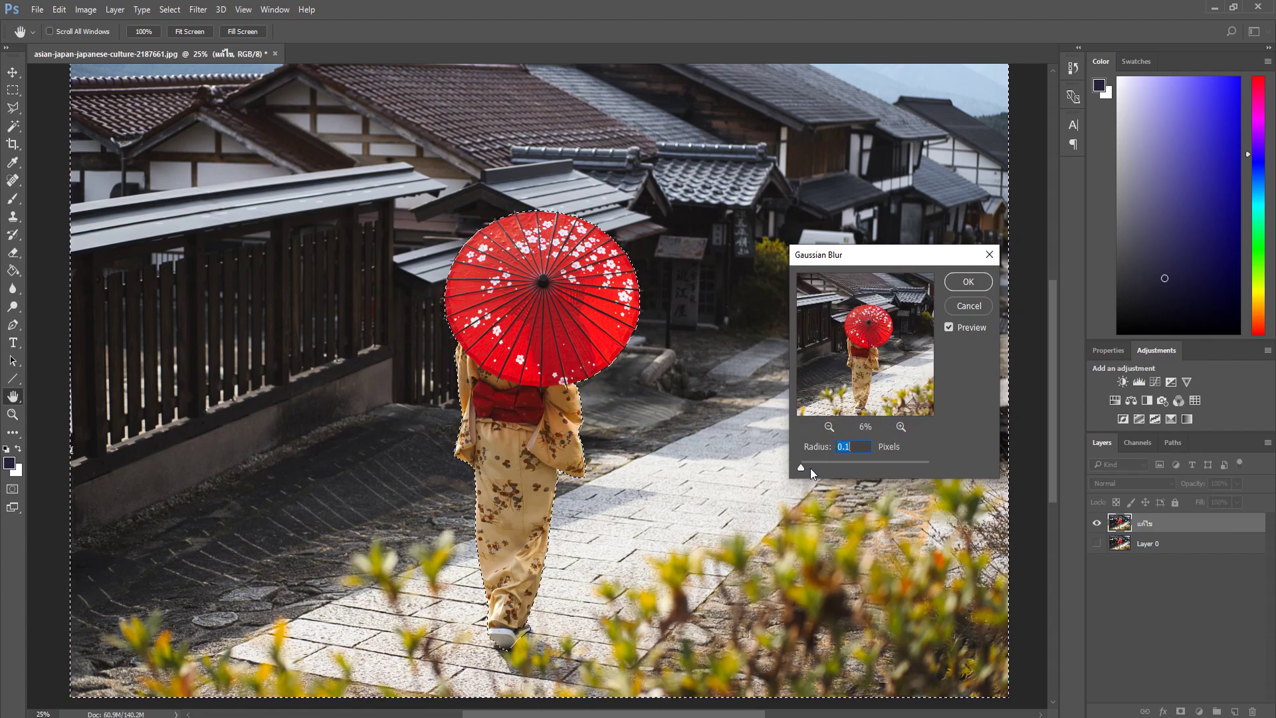
- Try blur radii of 48.4 and 30 pixels, and apply Gaussian Blur to the background with a radius of 25 pixels
drag(832, 467, 871, 465)
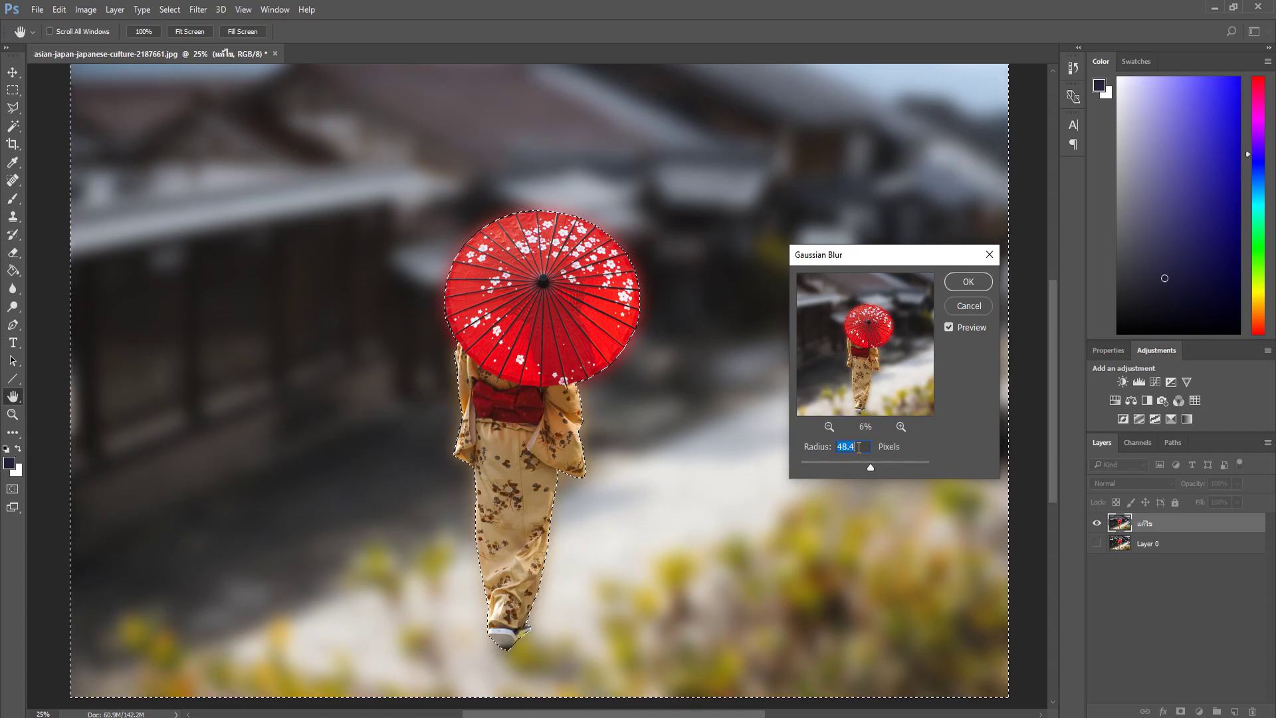
text(30)
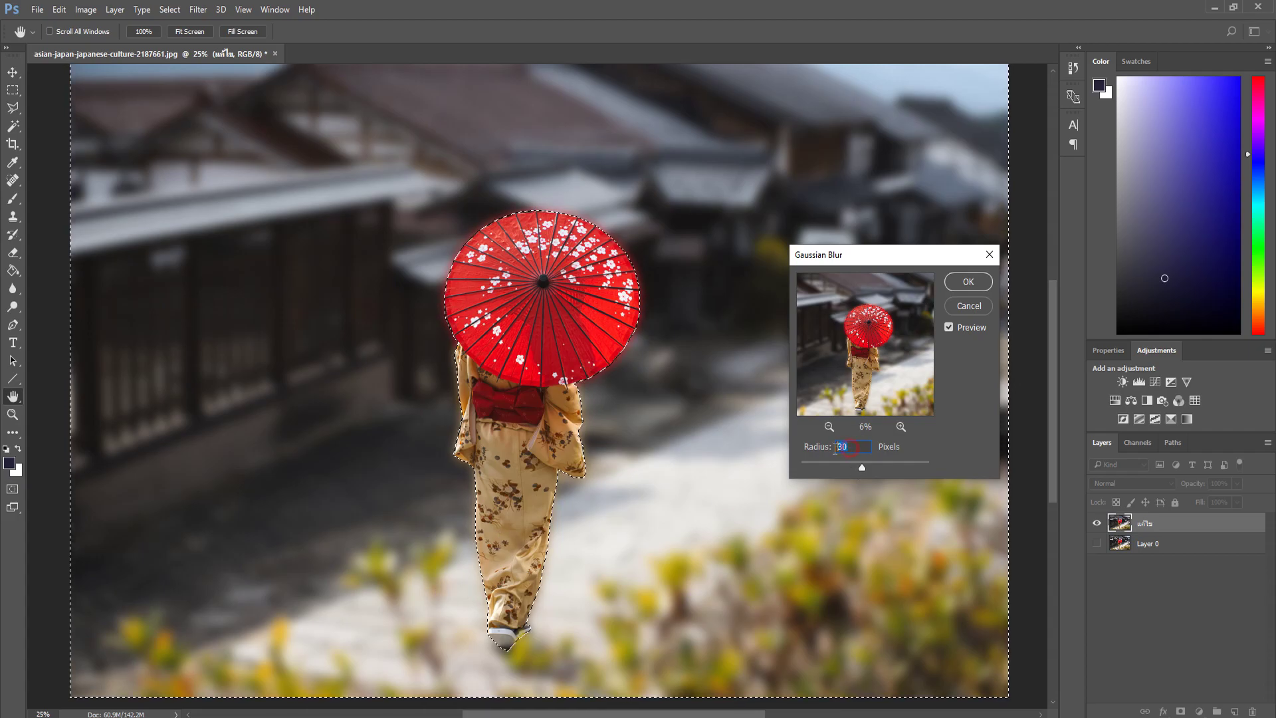
text(25)
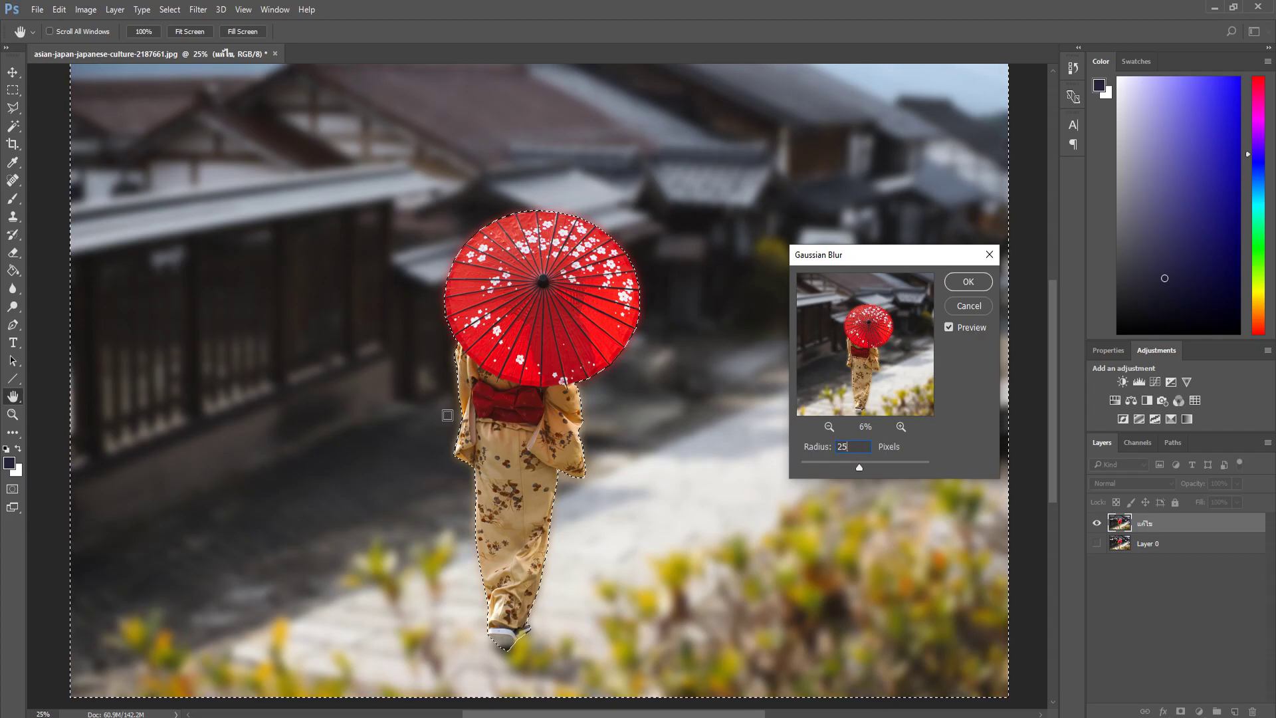
click(861, 450)
click(969, 281)
key(z)
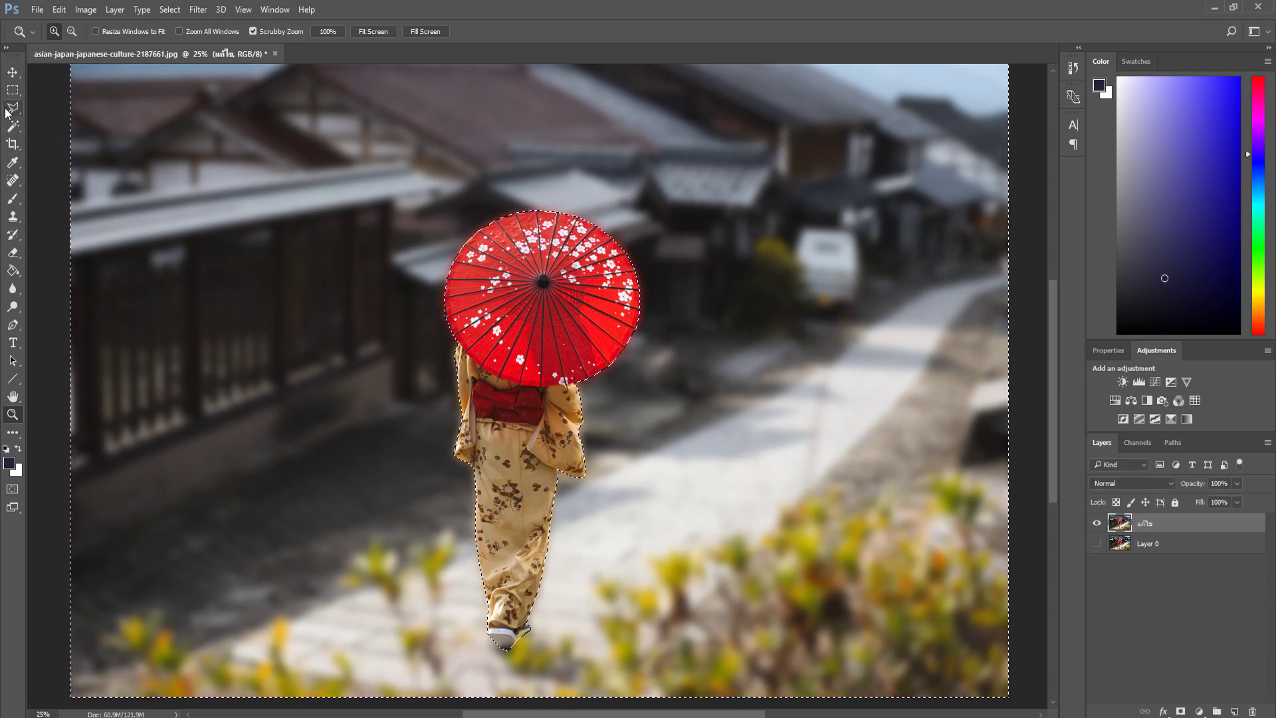
- Deselect the background around the woman and the umbrella
right_click(399, 136)
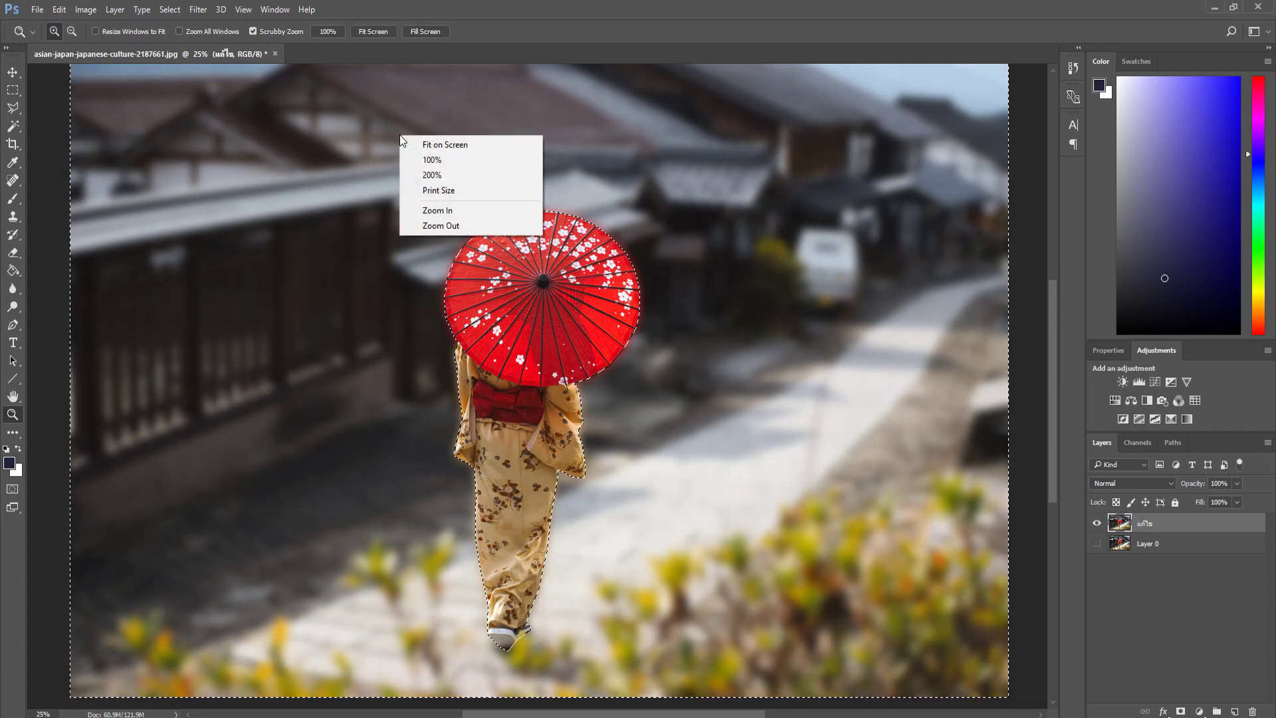
click(14, 91)
click(13, 90)
right_click(396, 172)
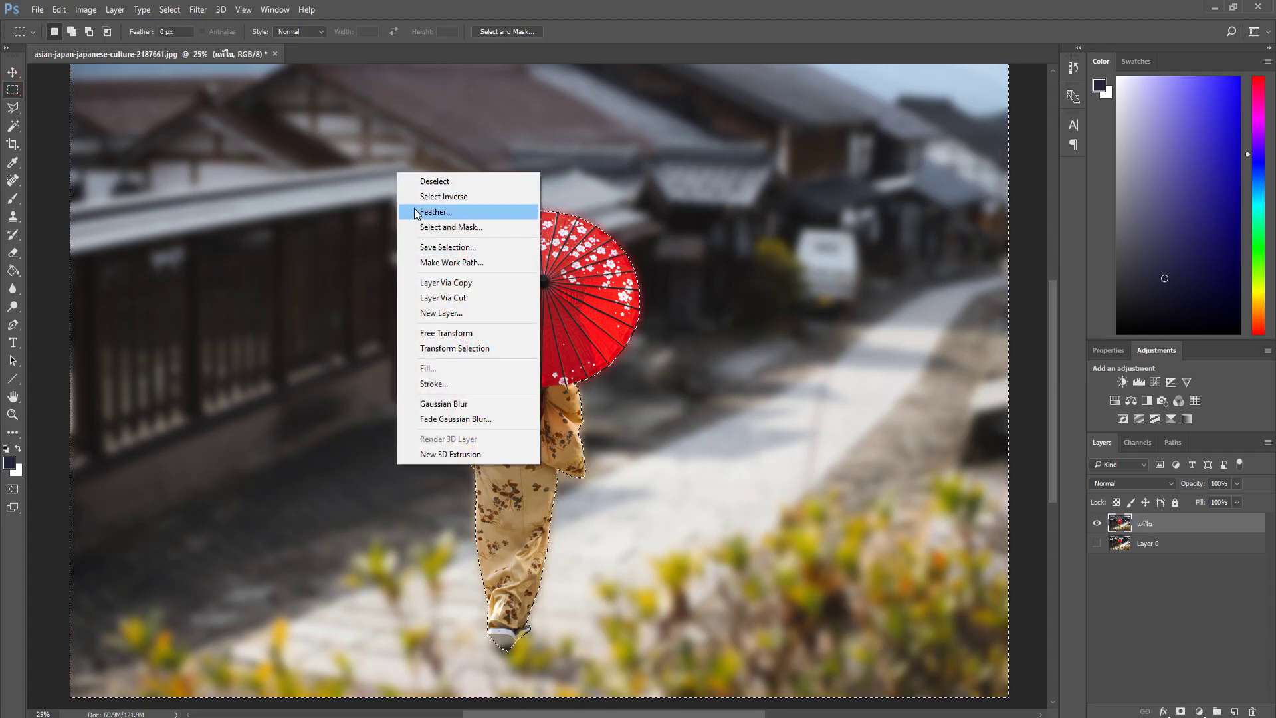
click(449, 182)
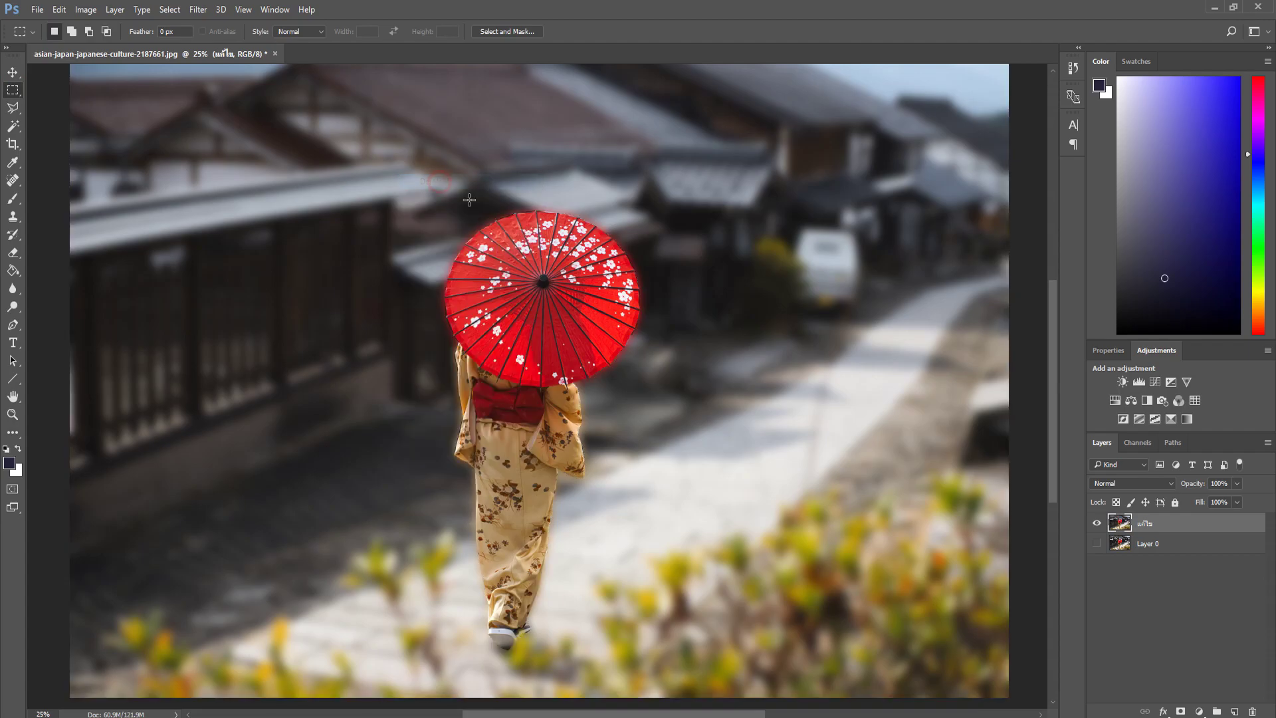
- Start saving the photo under a new name, "asian-japan-japanese-culture-2187661 แก้ไข", with JPEG as the file format
click(15, 416)
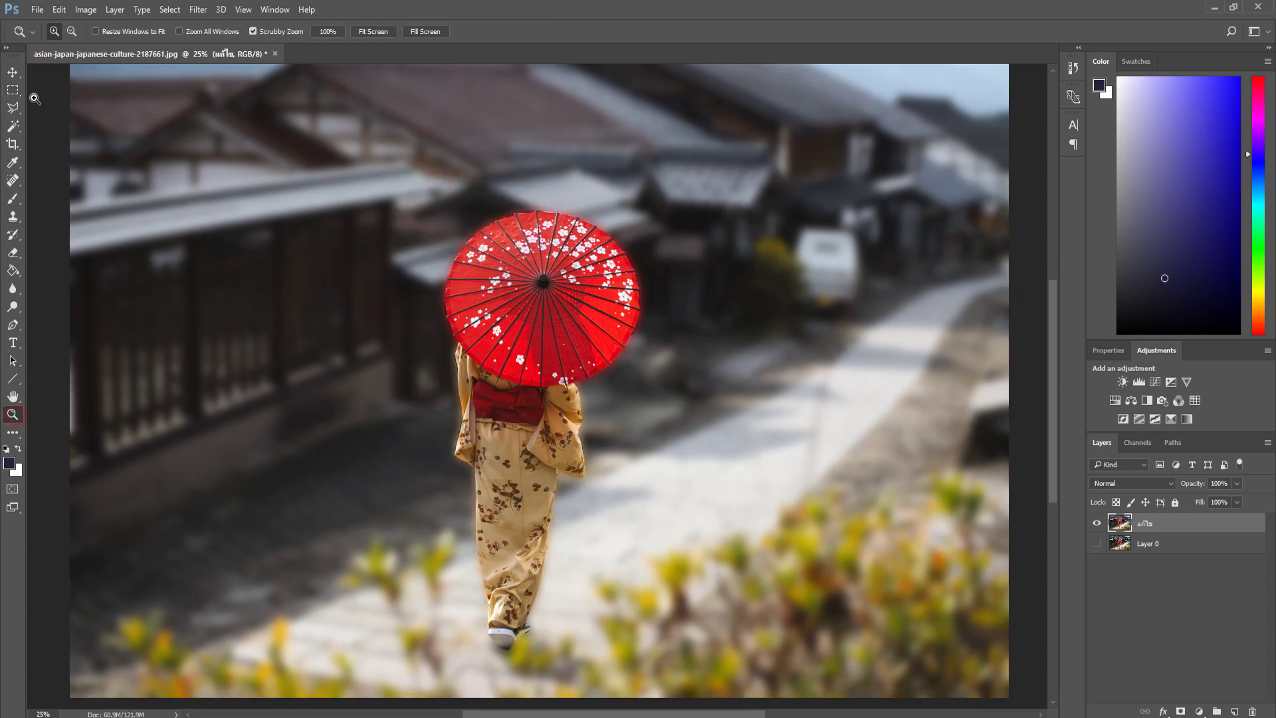
click(71, 31)
click(425, 212)
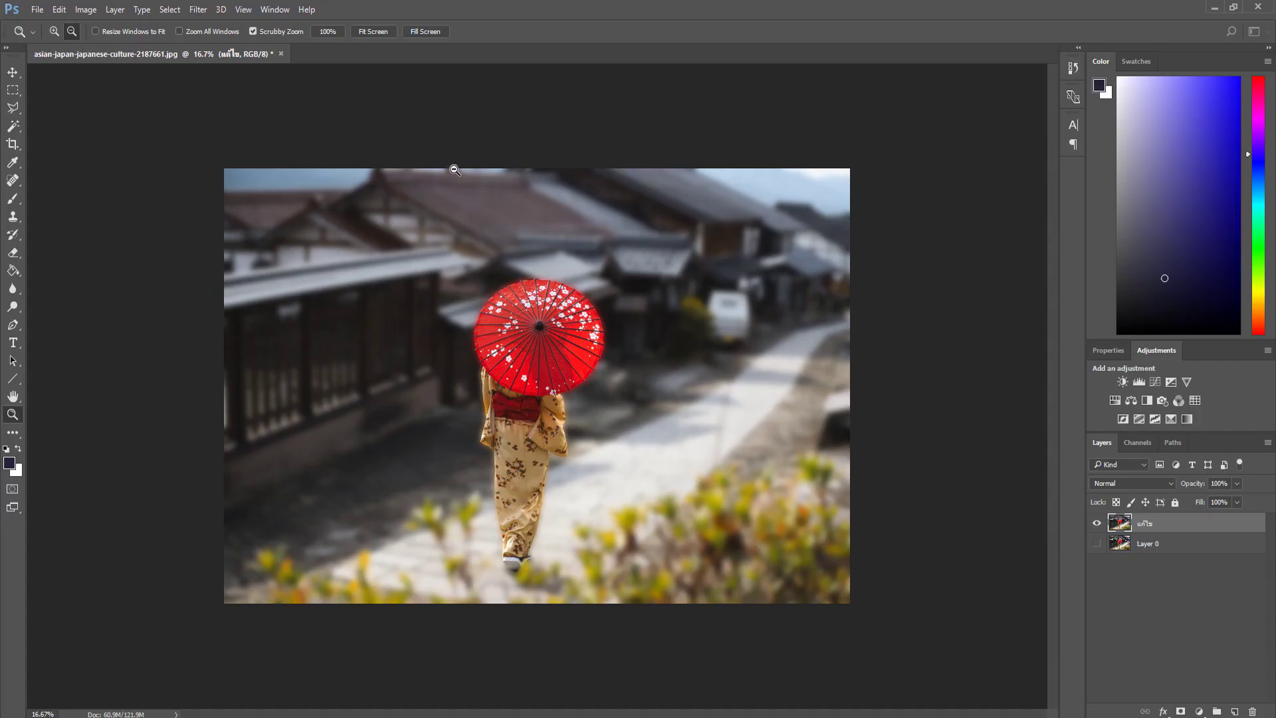
click(13, 72)
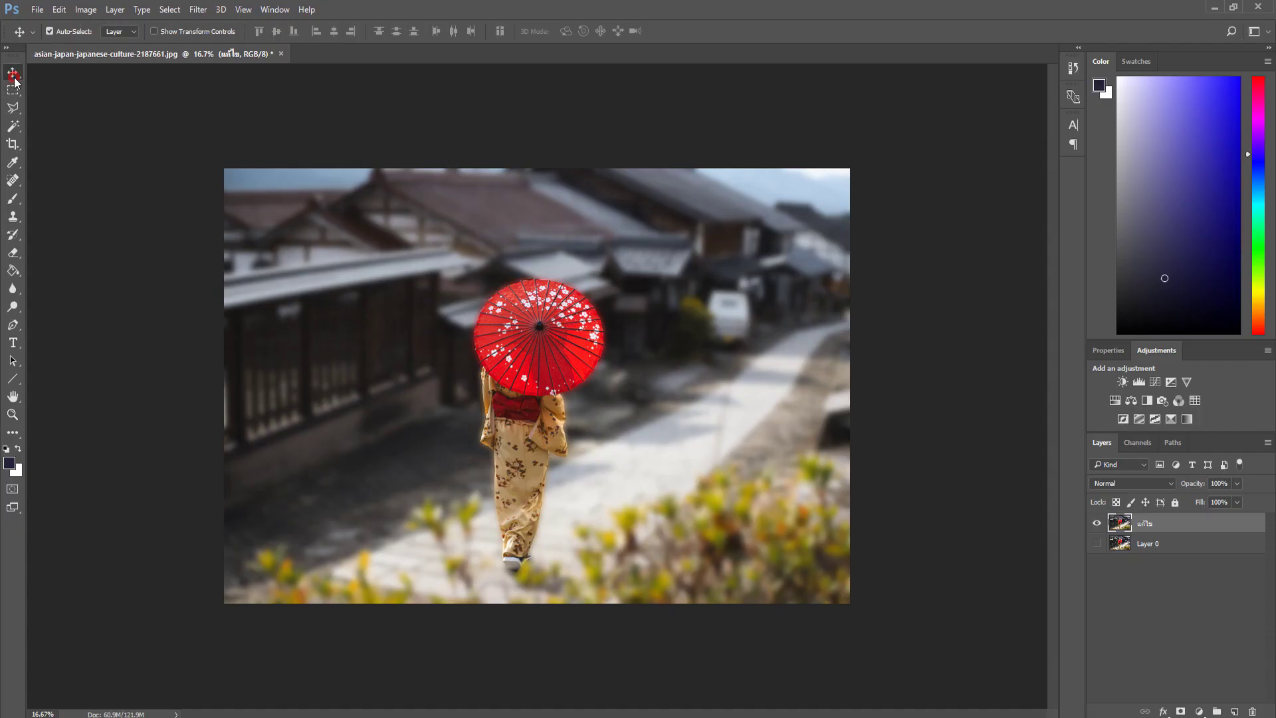
click(37, 9)
click(59, 161)
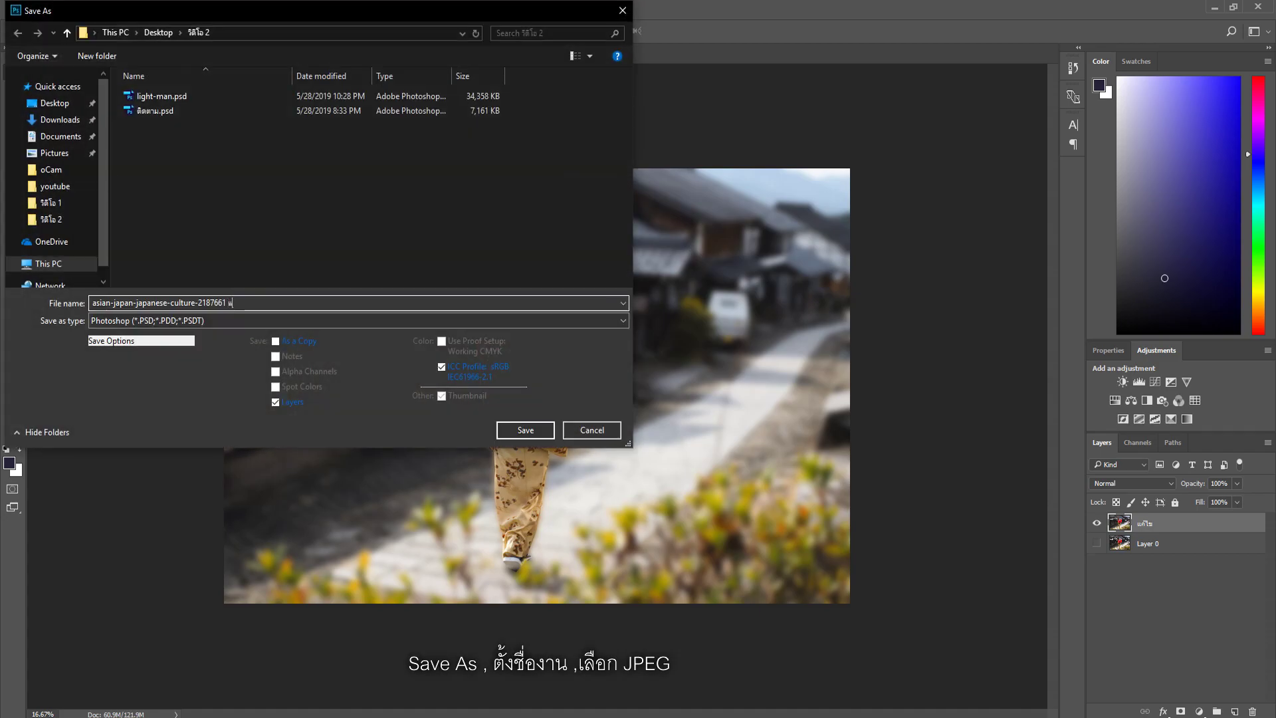
key(BackSpace)
text(ก้ไข)
click(226, 321)
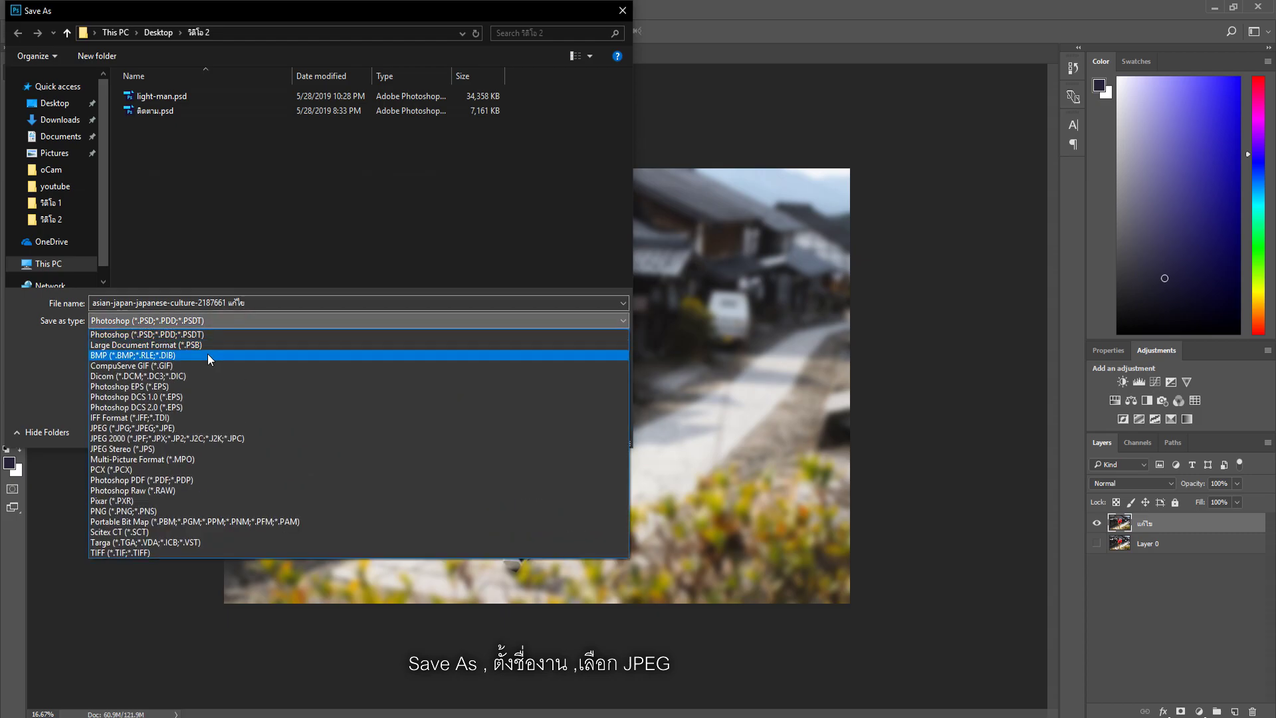
click(166, 430)
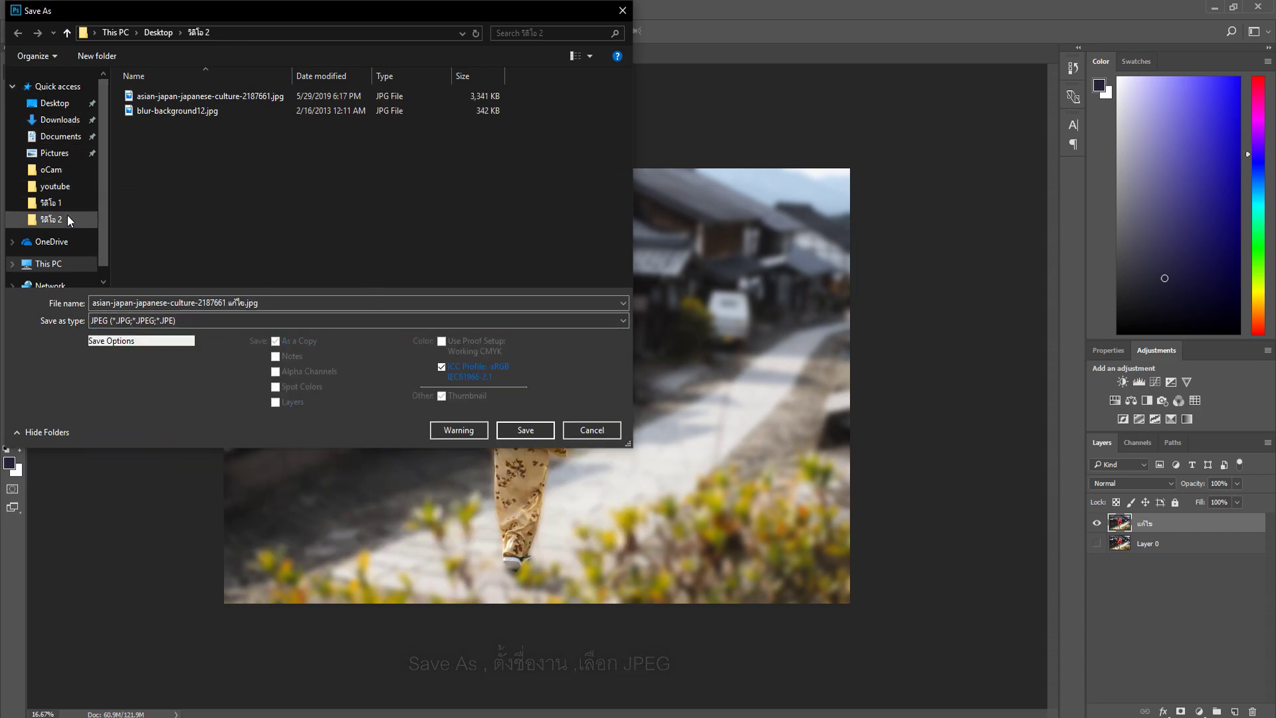
- Save the JPEG into "New folder" inside Pictures with quality 11 (Maximum) and the Baseline Optimized format
click(70, 152)
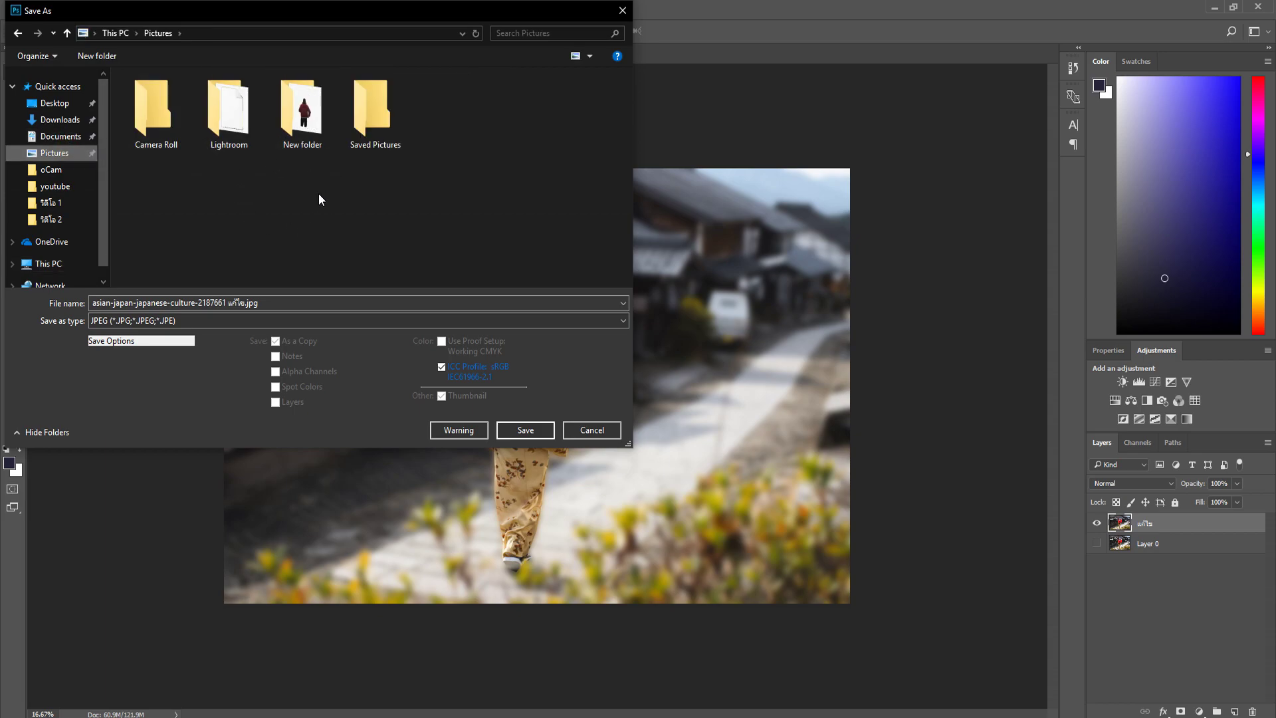
right_click(387, 193)
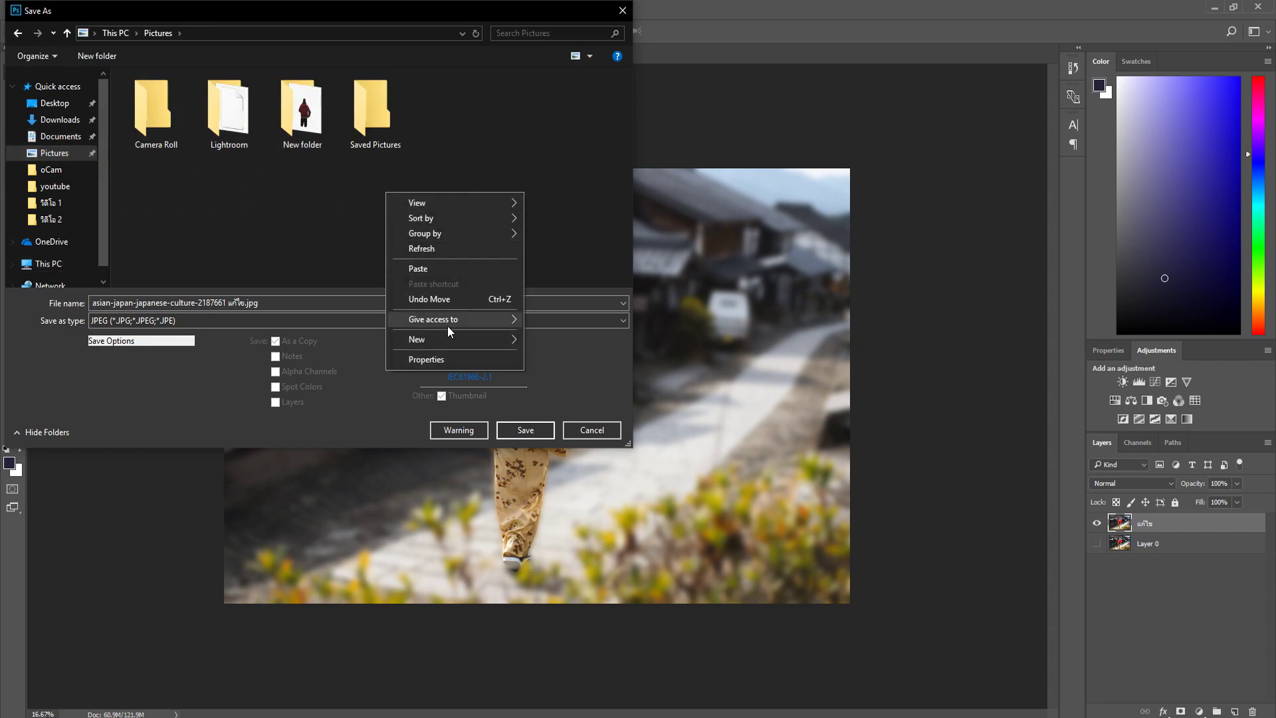
mouse_move(452, 335)
click(369, 255)
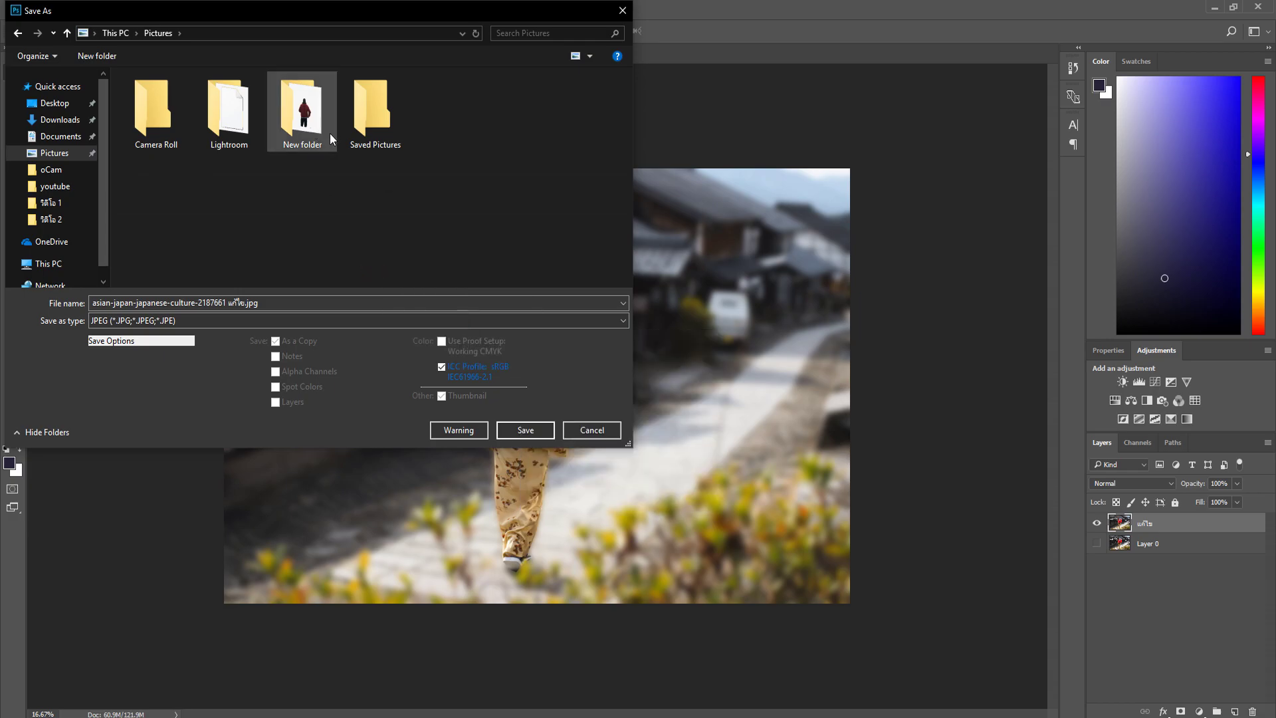
double_click(302, 131)
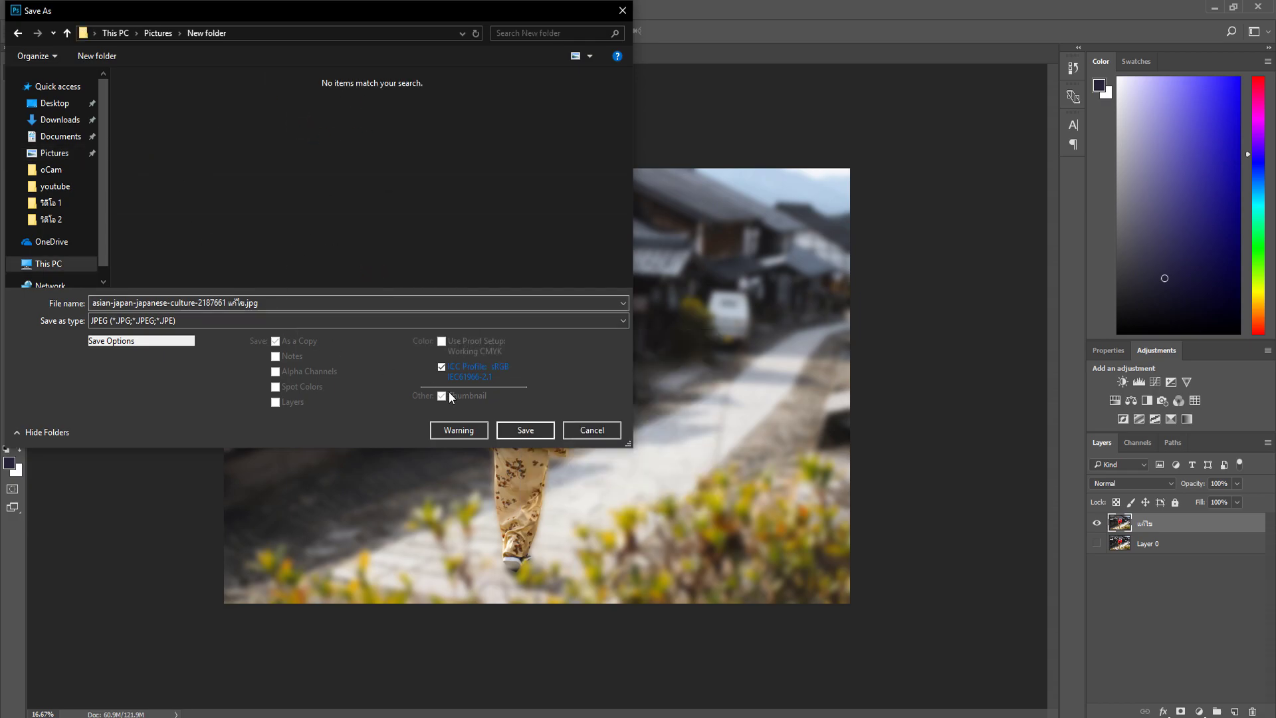
click(520, 428)
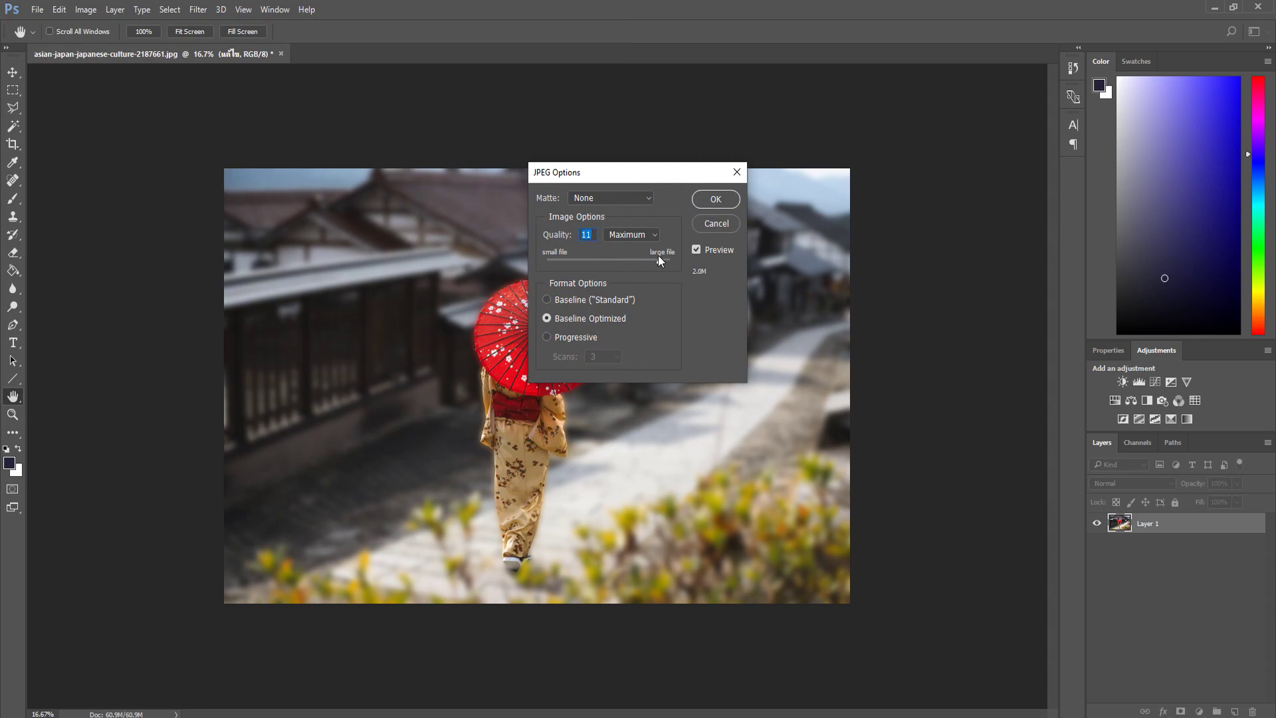
click(714, 198)
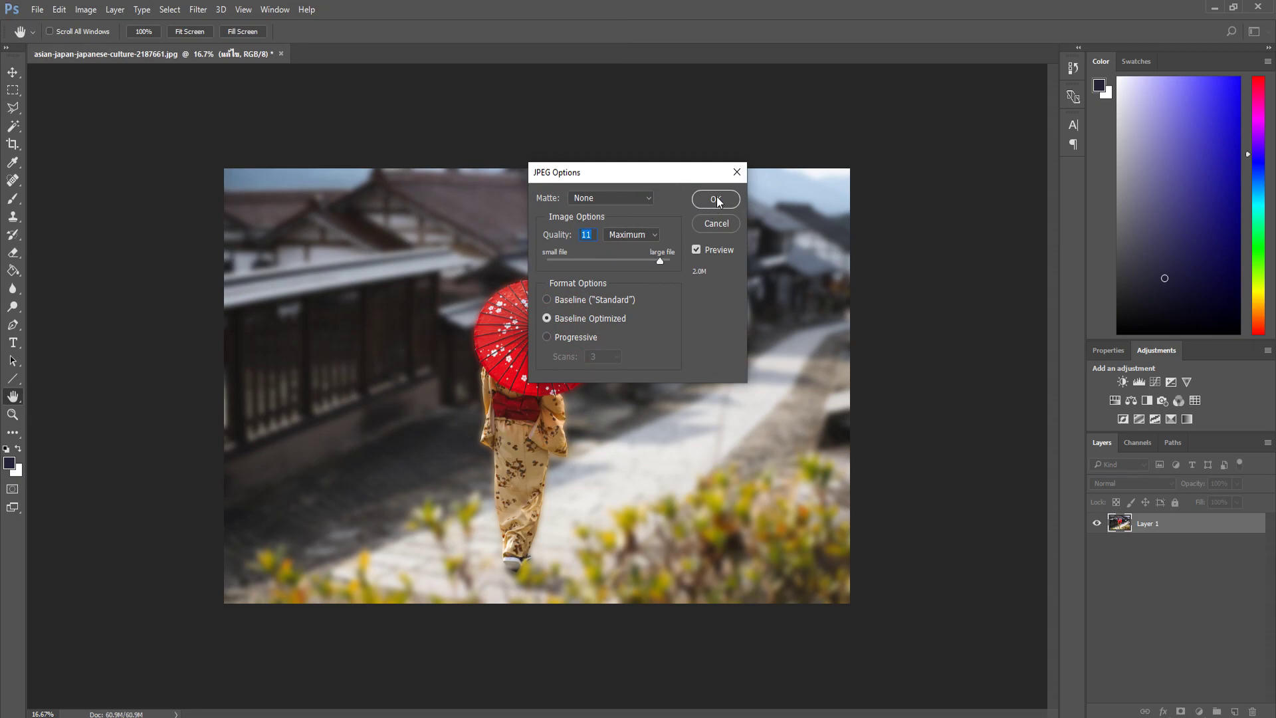